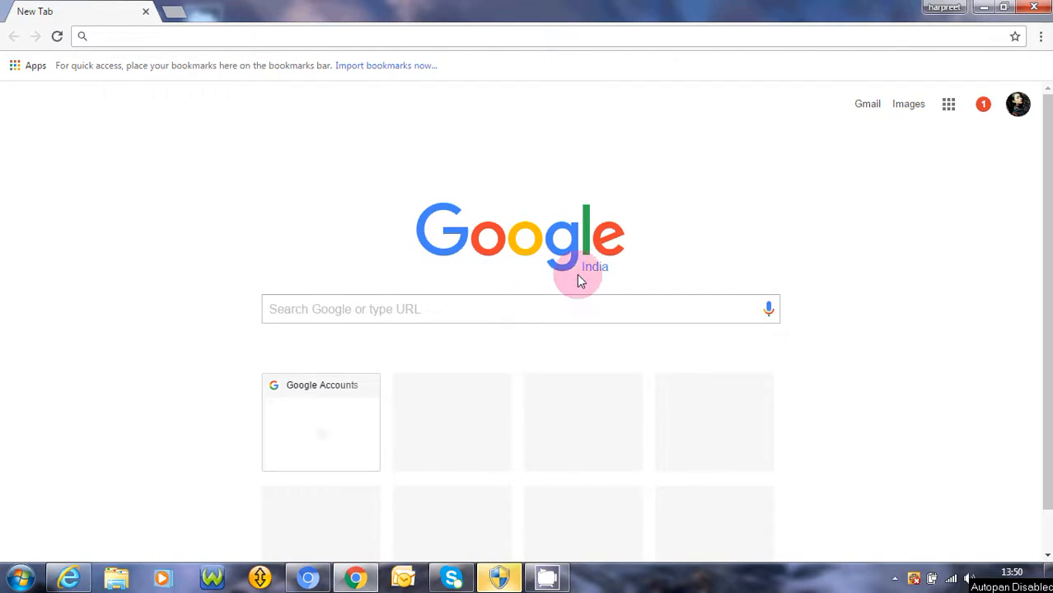
# Enter 'login' in Chrome's address bar so it autocompletes to login.iqmetallika.com
pyautogui.click(119, 30)
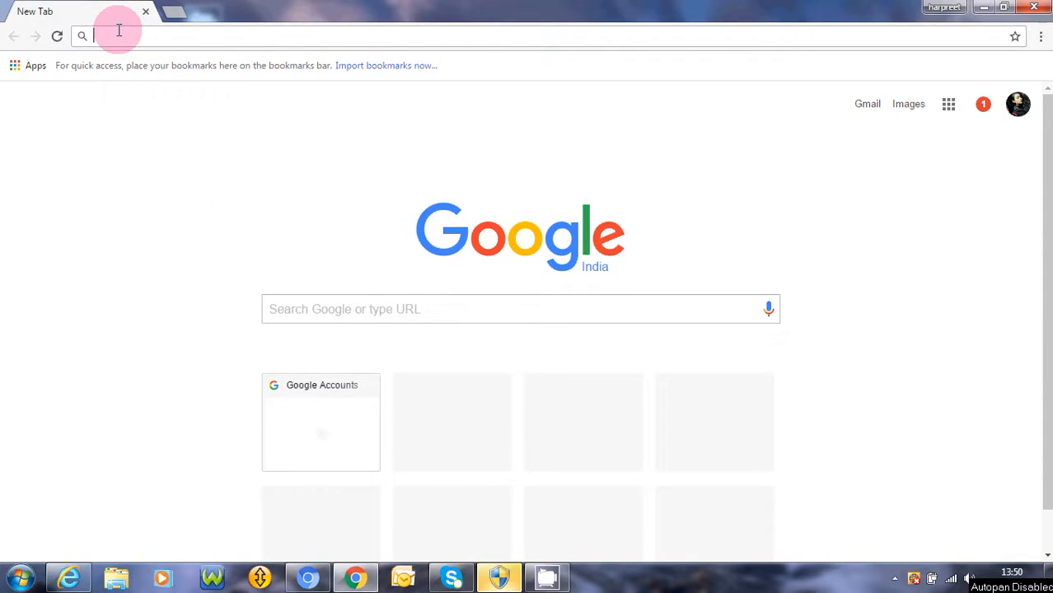
pyautogui.write('o')
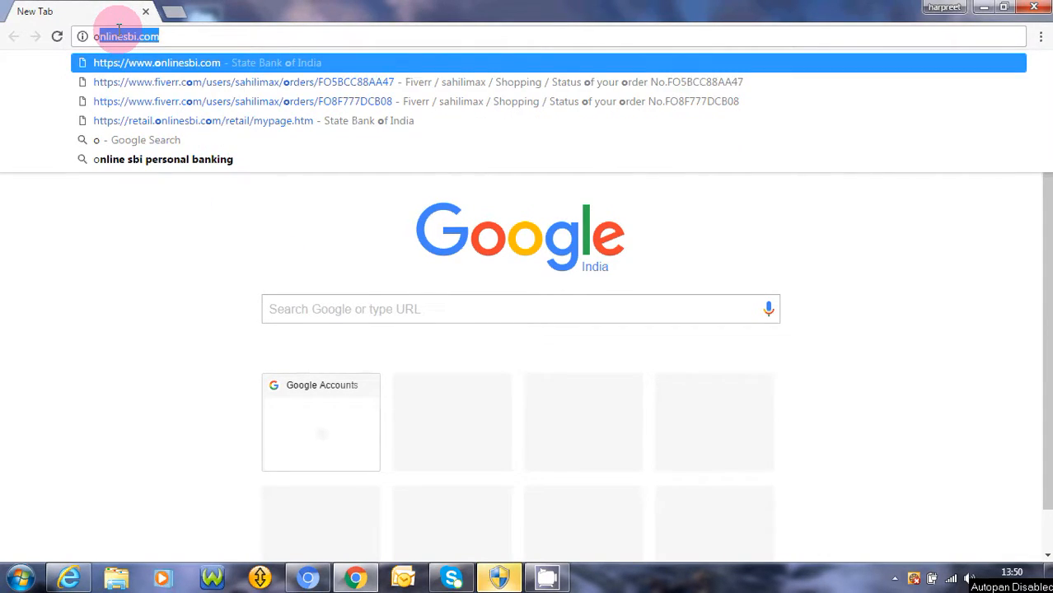
pyautogui.press('BackSpace')
pyautogui.press('BackSpace')
pyautogui.write('login')
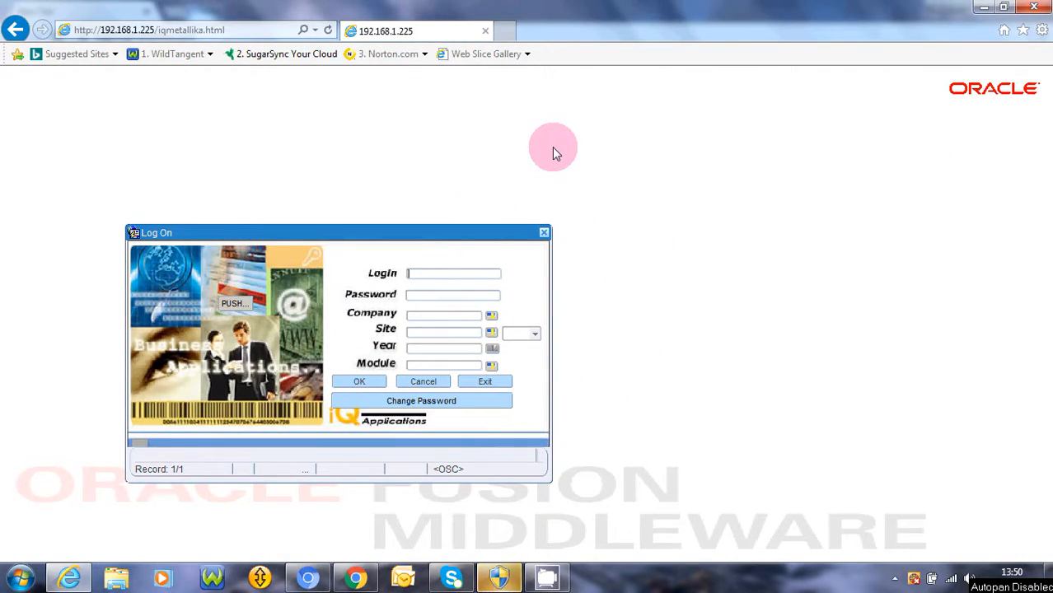
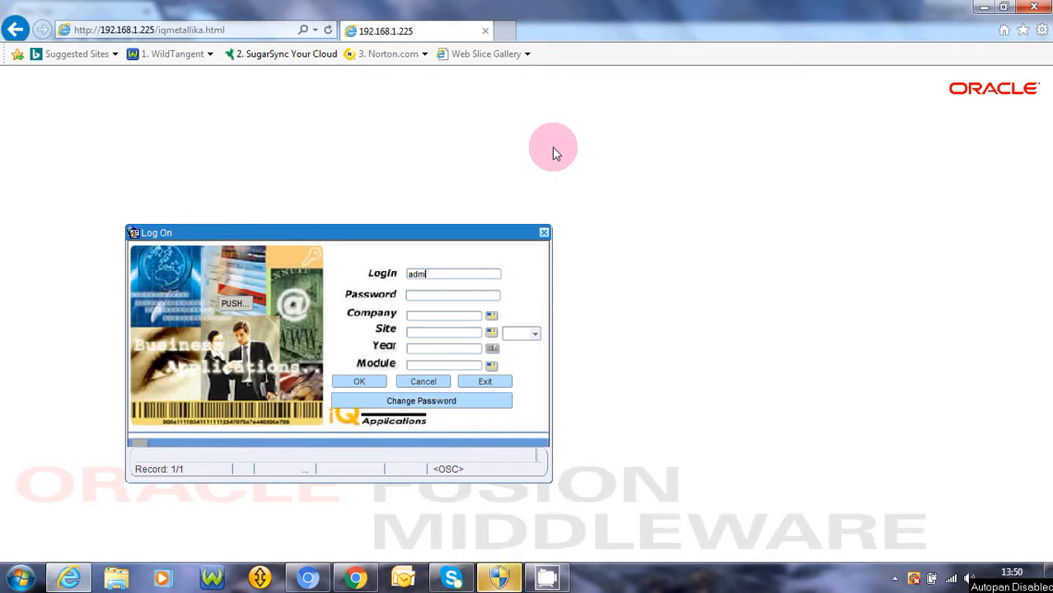
# Enter the login name and password on the Log On form
pyautogui.press('Tab')
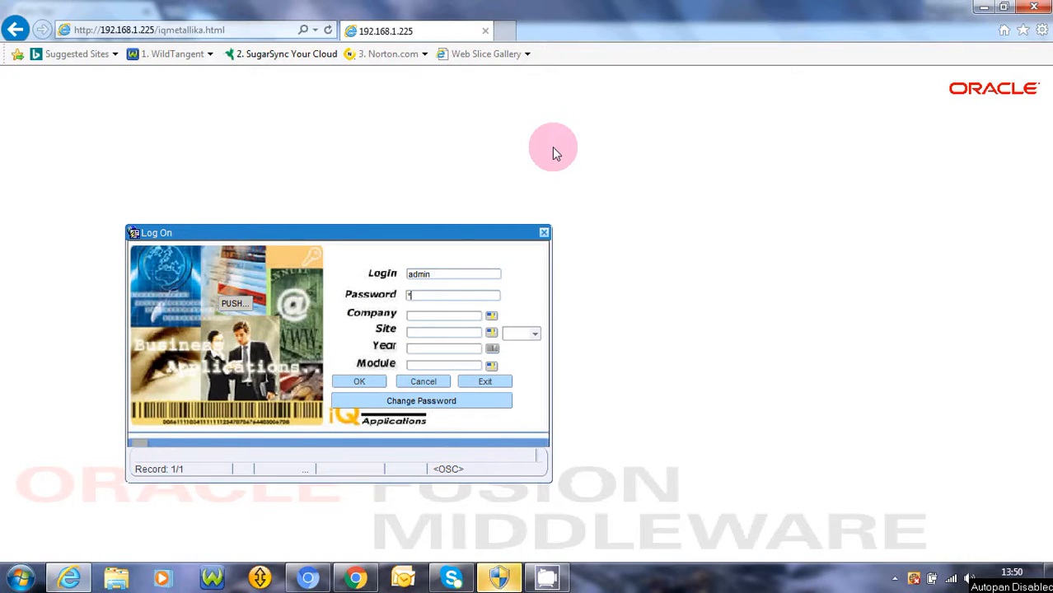
pyautogui.press('Tab')
# Choose company SIHANA STEEL & CO.LTD, site ROLLING and module Stock Control, then log on
pyautogui.press('Return')
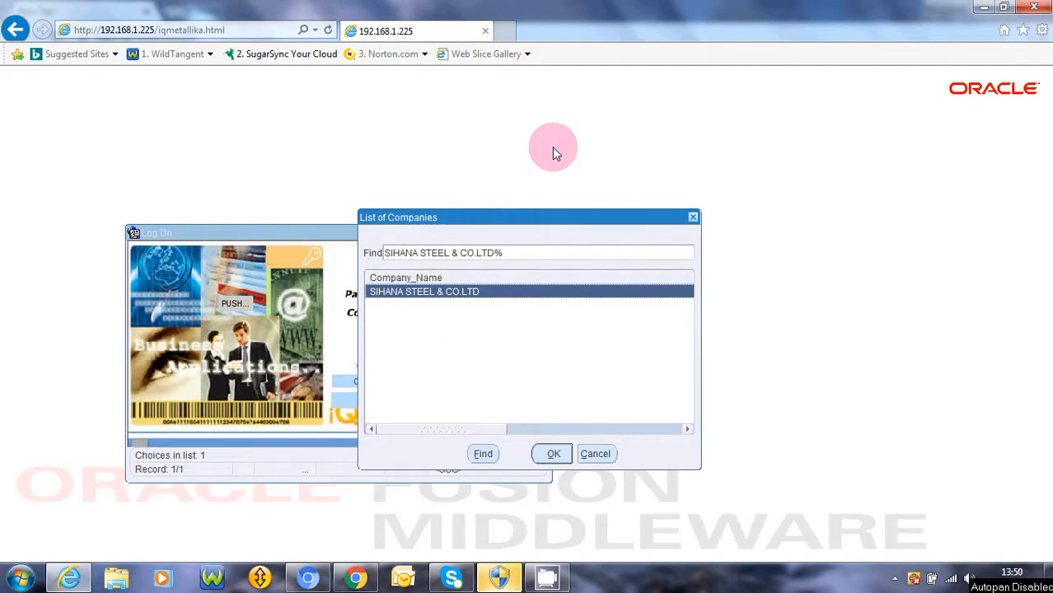
pyautogui.press('Return')
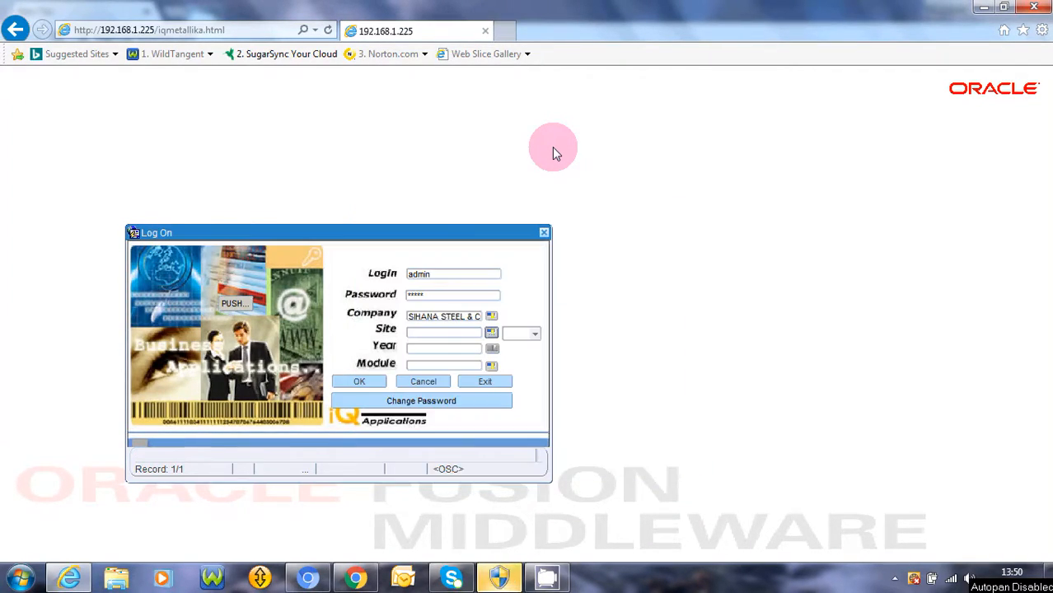
pyautogui.press('Return')
pyautogui.press('Return')
pyautogui.press('Return')
pyautogui.press('Return')
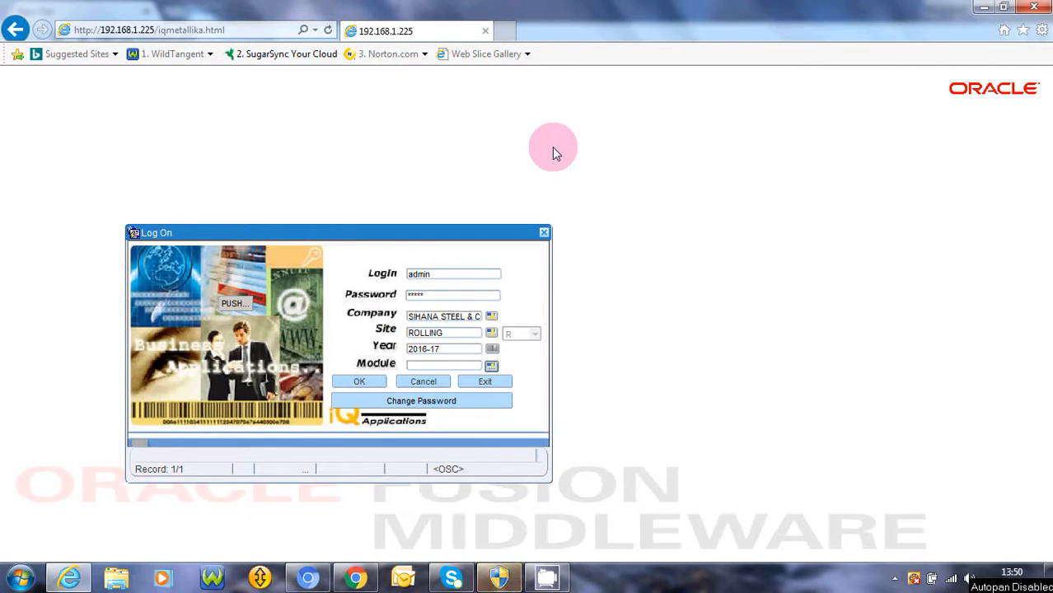
pyautogui.press('Return')
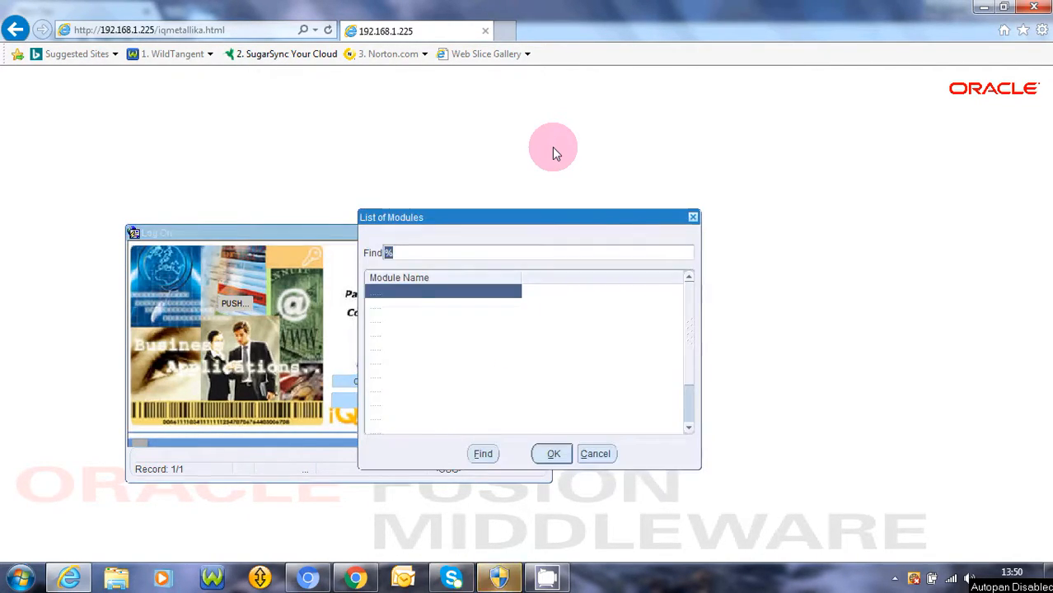
pyautogui.press('Down')
pyautogui.press('Down')
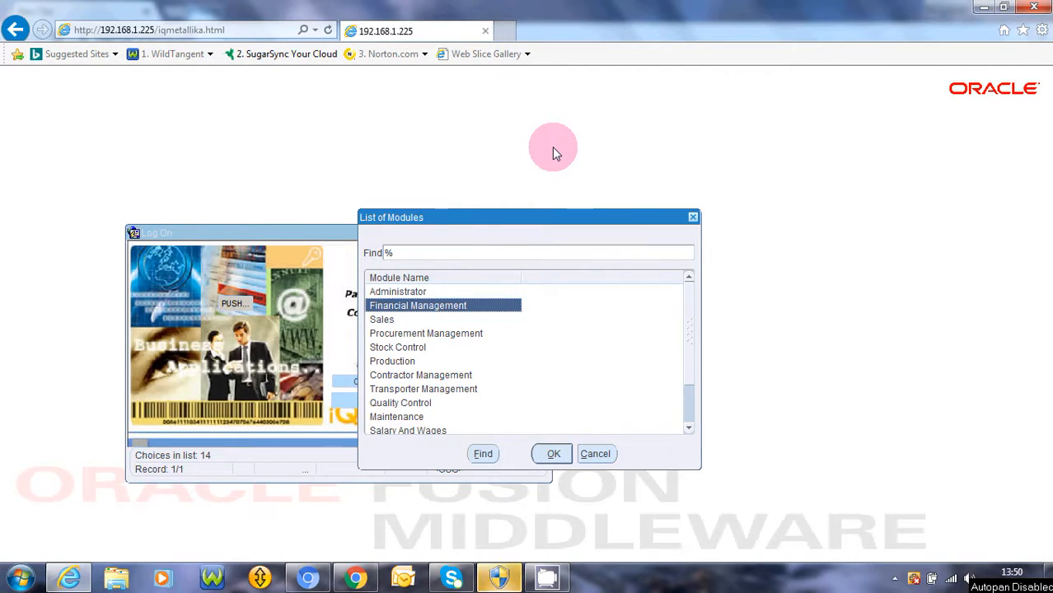
pyautogui.press('Down')
pyautogui.press('Down')
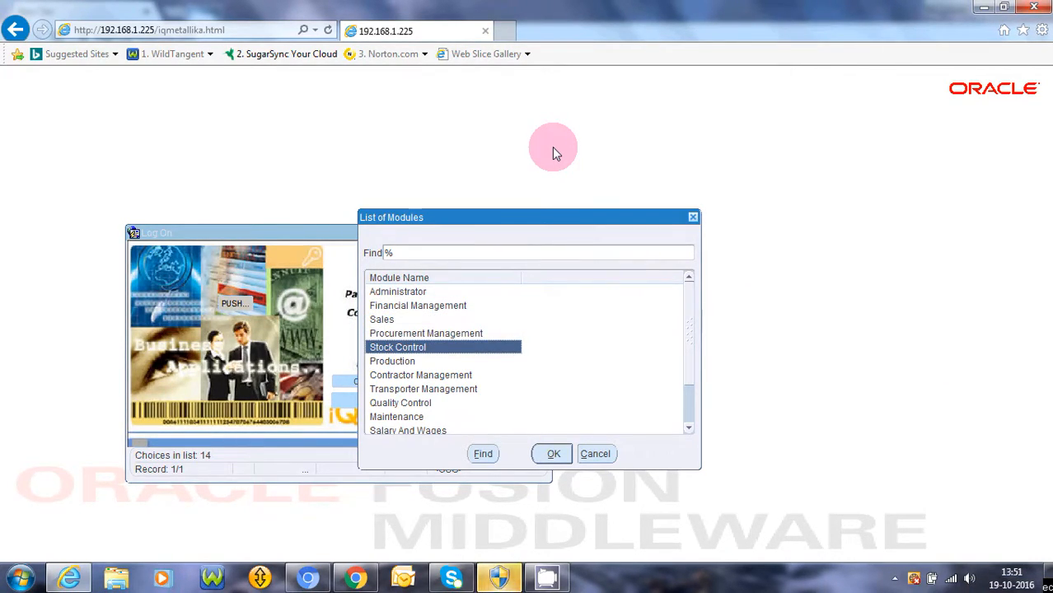
pyautogui.press('Return')
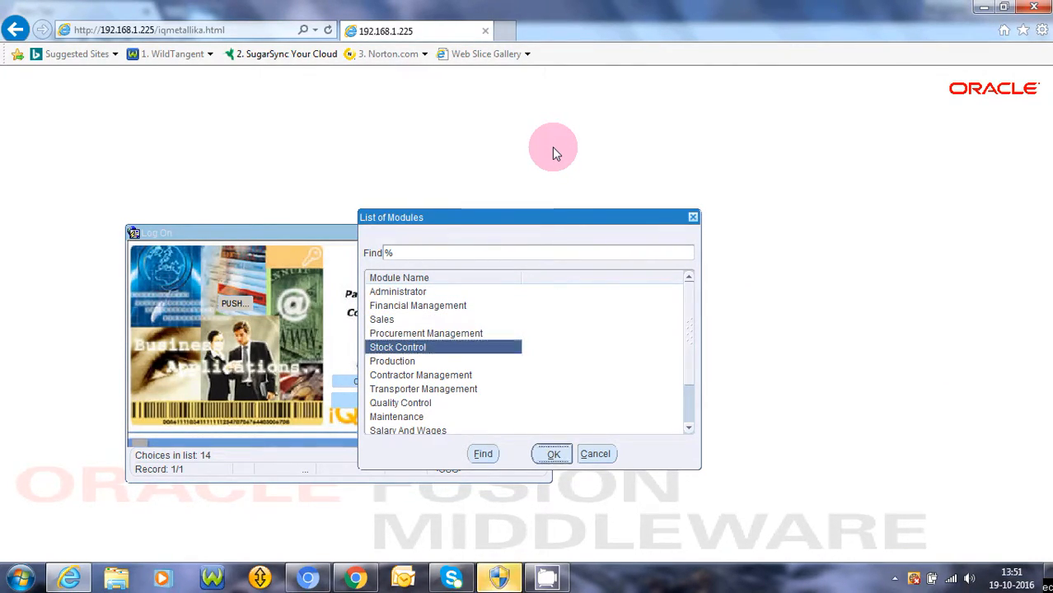
pyautogui.press('Return')
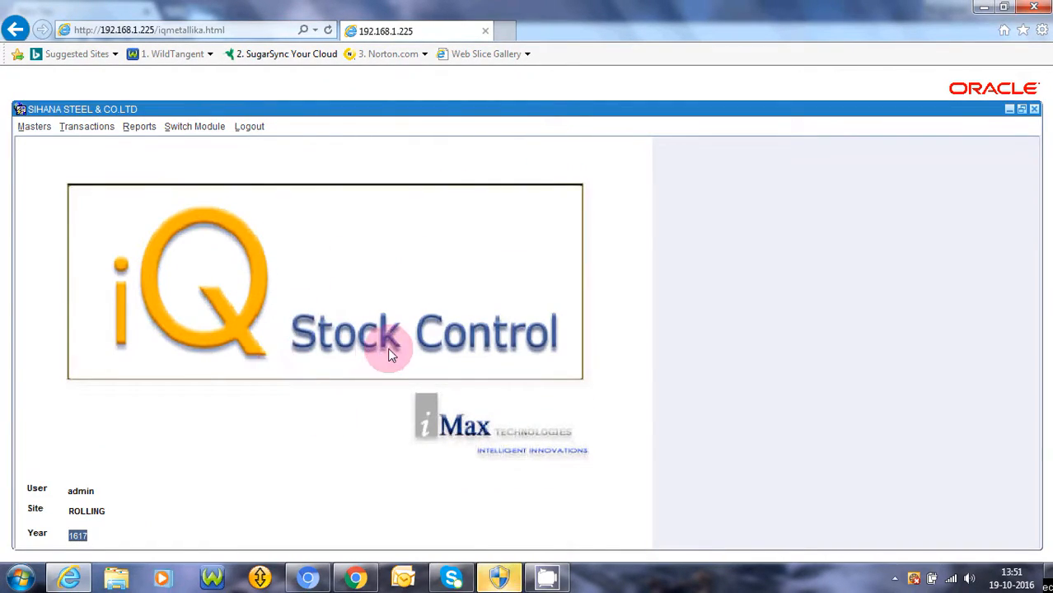
# Open Transactions > Daily Consumption (Store) from the menu bar
pyautogui.click(97, 132)
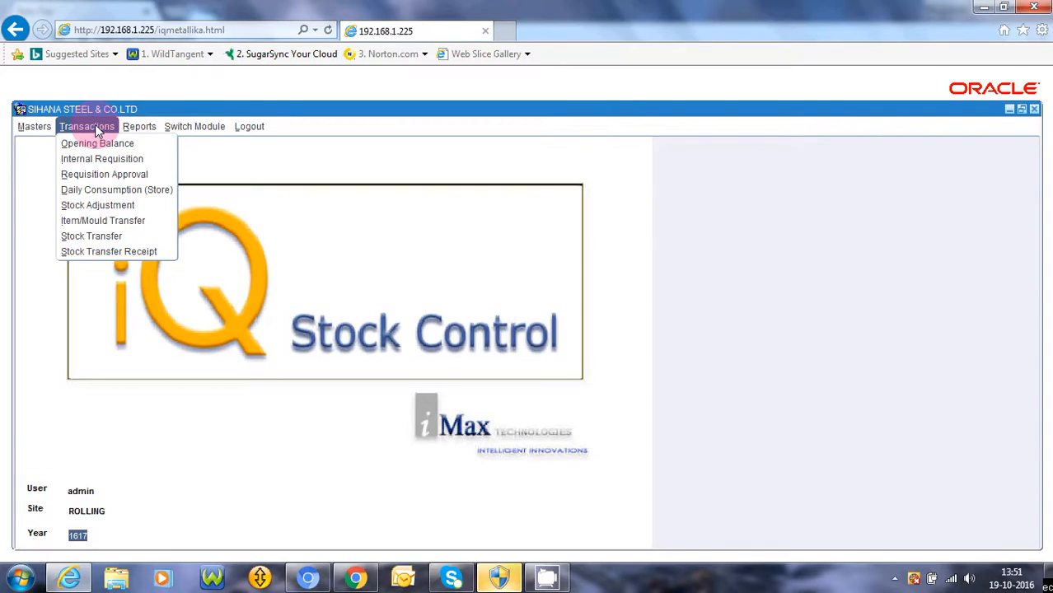
pyautogui.click(99, 195)
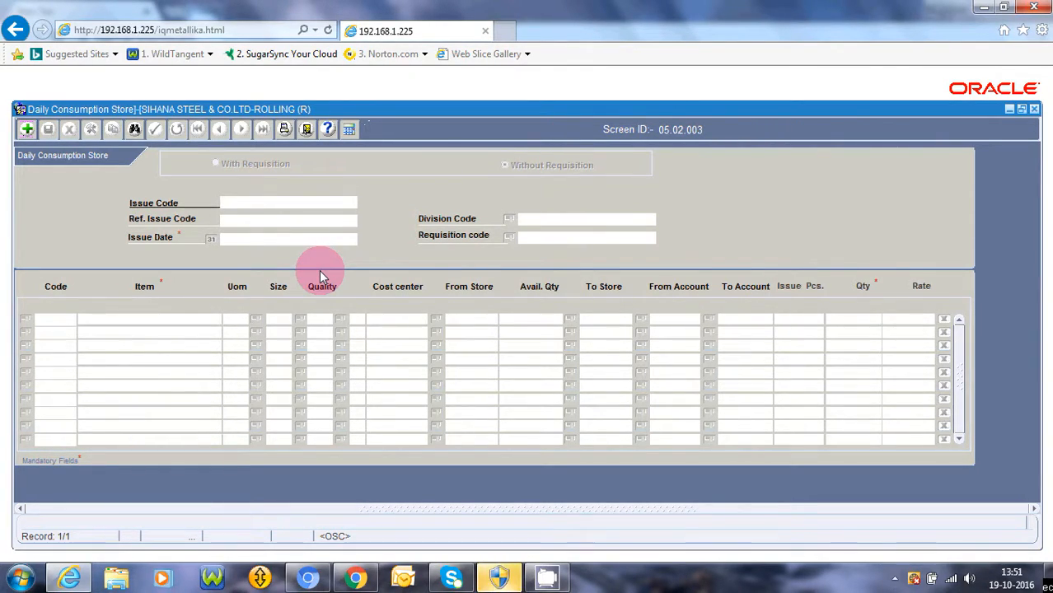
# Add a new Daily Consumption Store issue record dated 22/09/2016
pyautogui.click(26, 129)
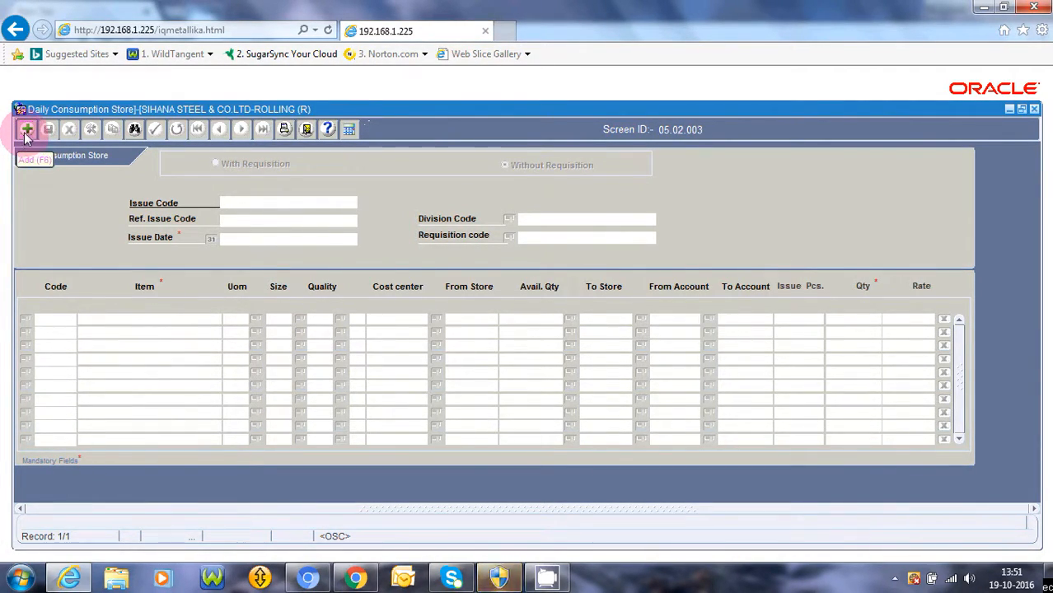
pyautogui.click(333, 281)
pyautogui.click(145, 290)
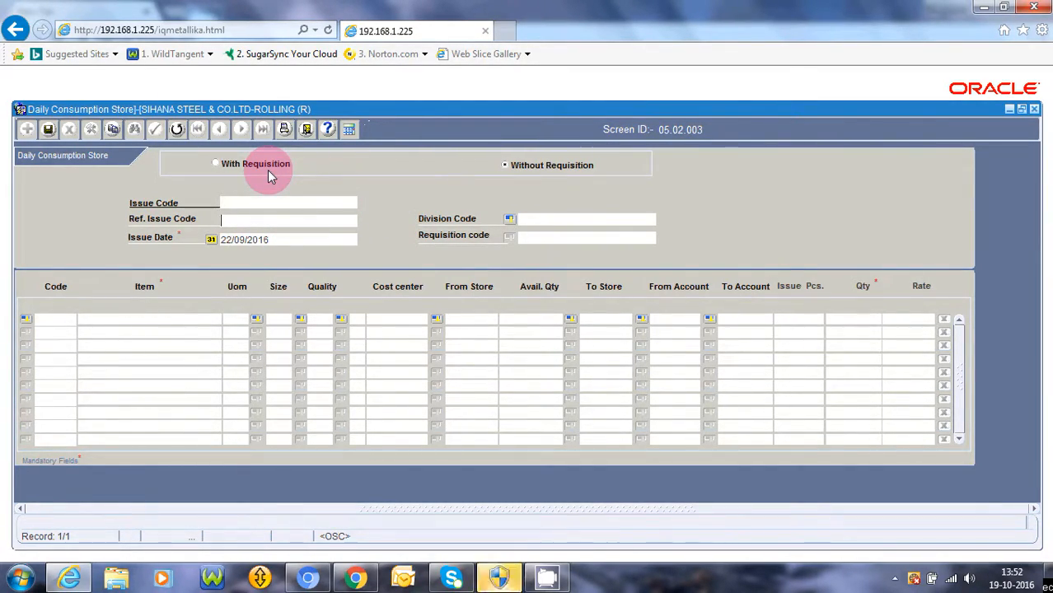
# Enter reference issue code 876543, division FINANCE and issue date 19/10/2016, then open line 1's item list
pyautogui.write('876543')
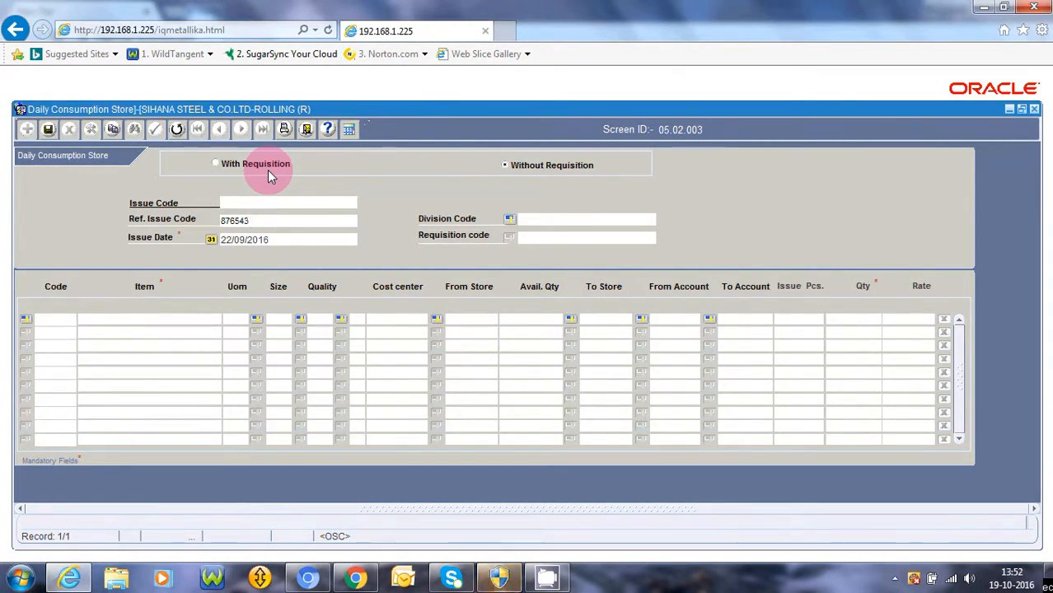
pyautogui.press('Tab')
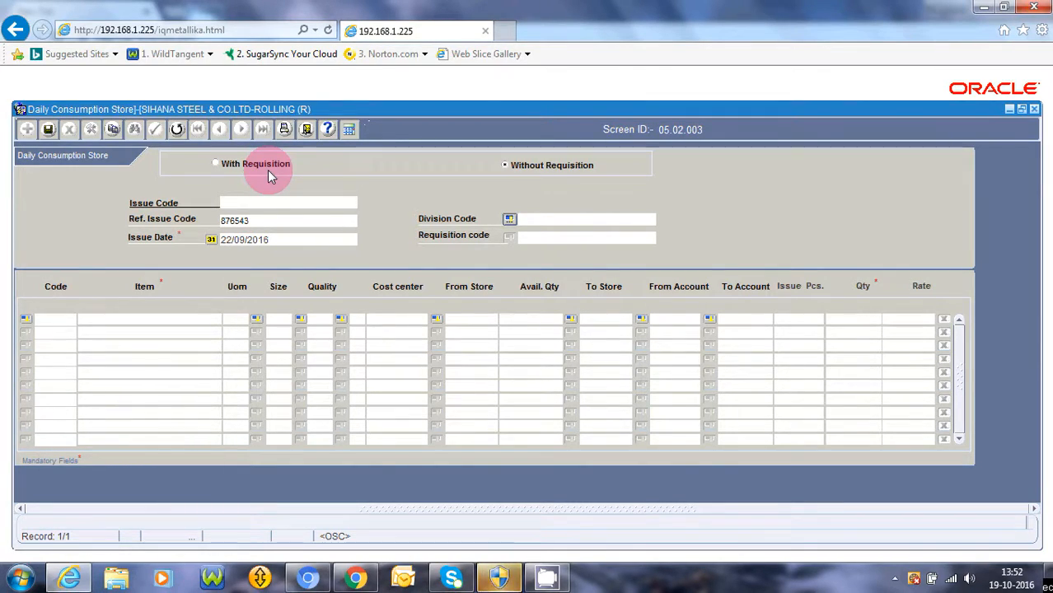
pyautogui.press('Return')
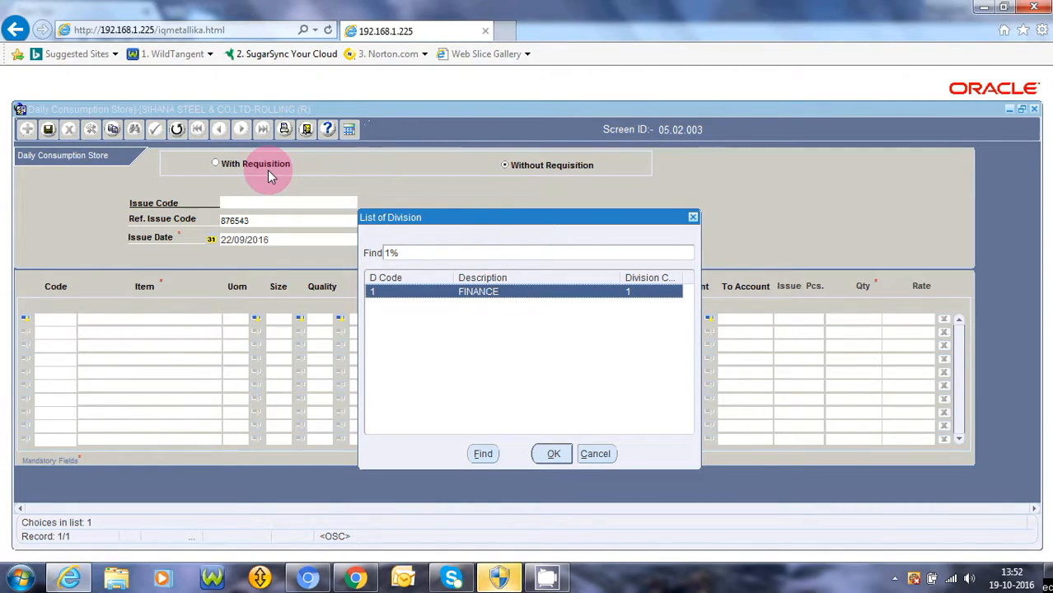
pyautogui.press('Return')
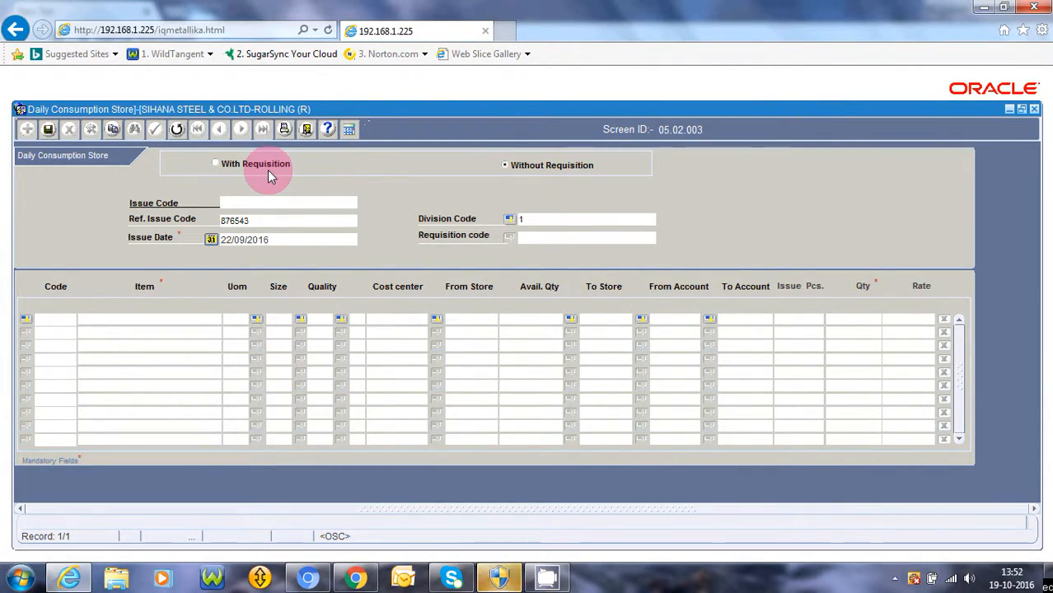
pyautogui.press('Return')
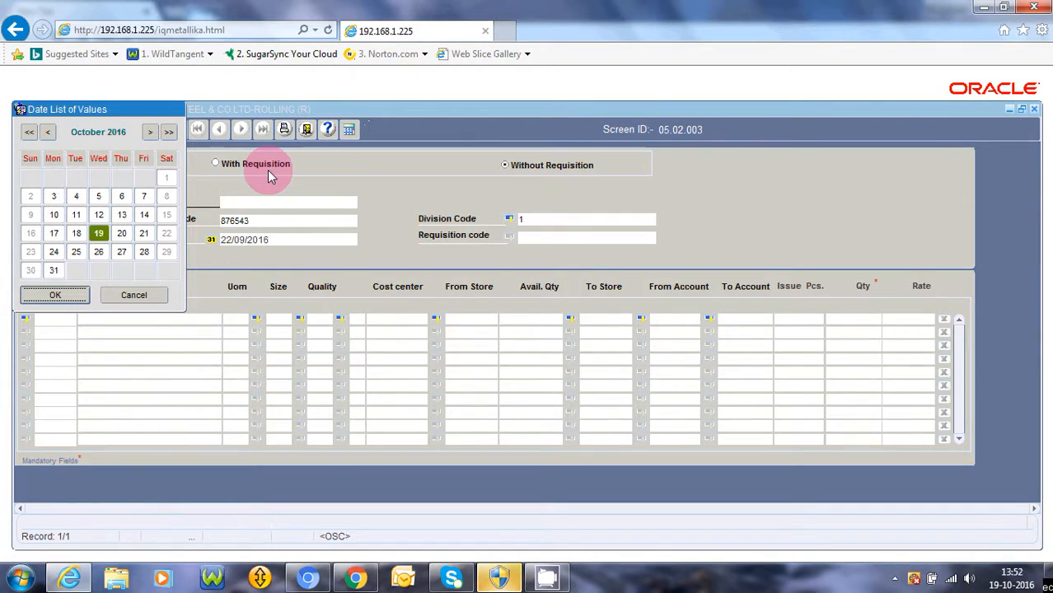
pyautogui.press('Return')
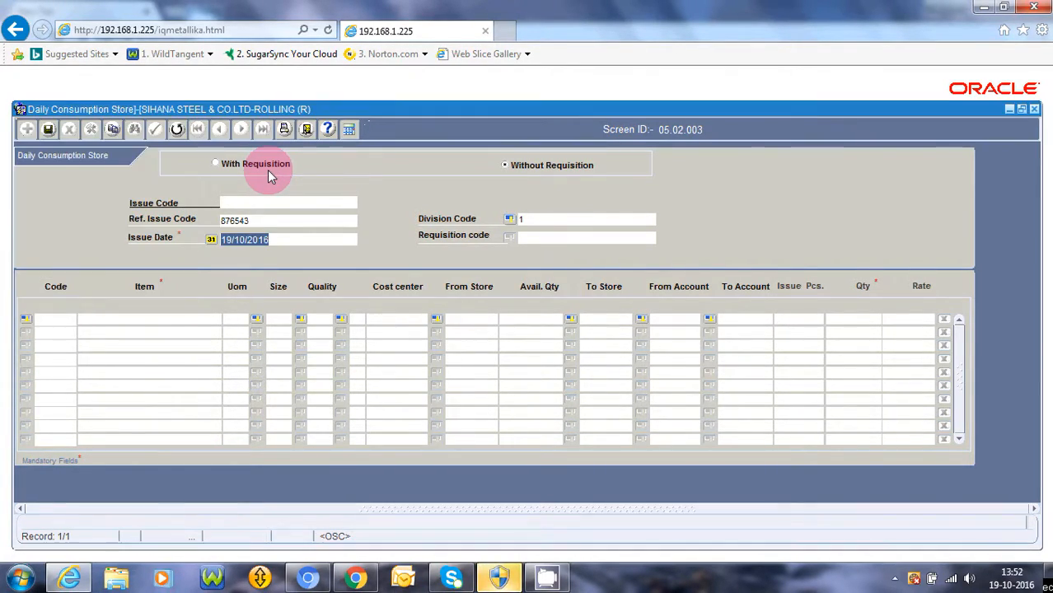
pyautogui.press('Tab')
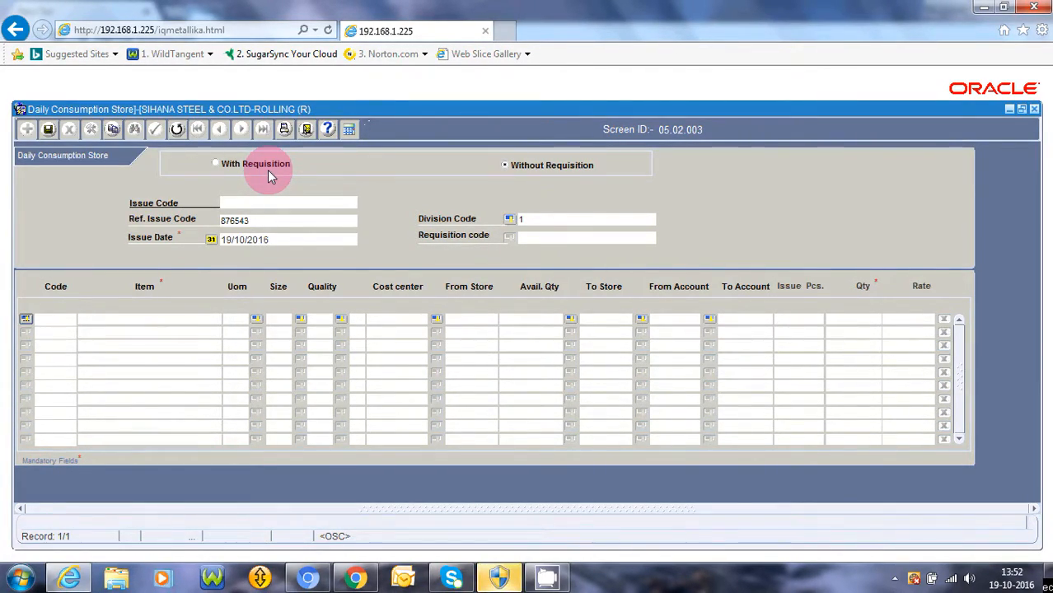
pyautogui.press('Return')
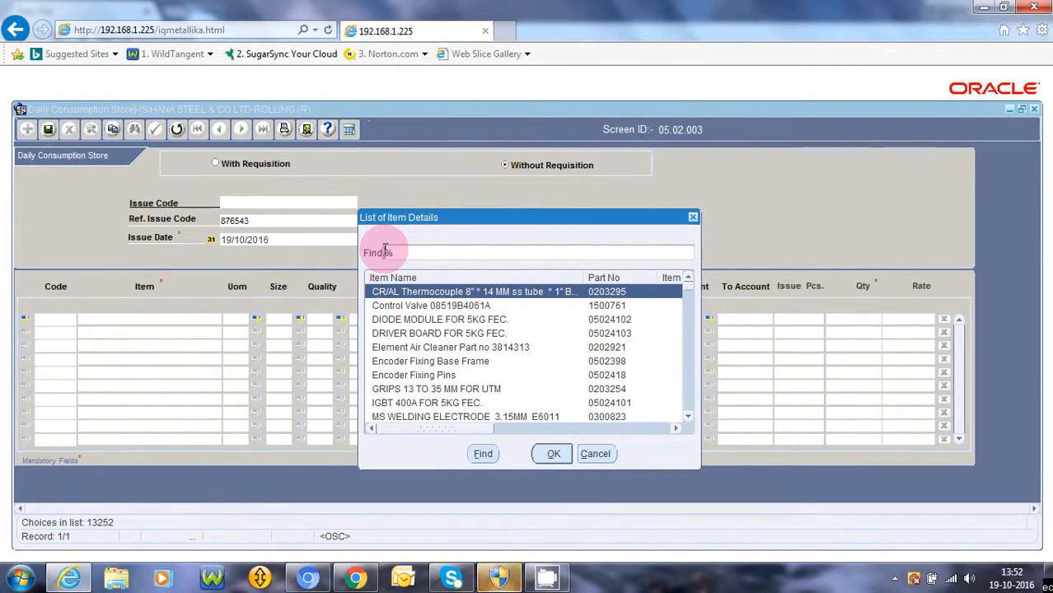
# Search the item list for 'diesel oil' and pick DIESEL OIL (0300173, LTR) for line 1
pyautogui.write('bisel')
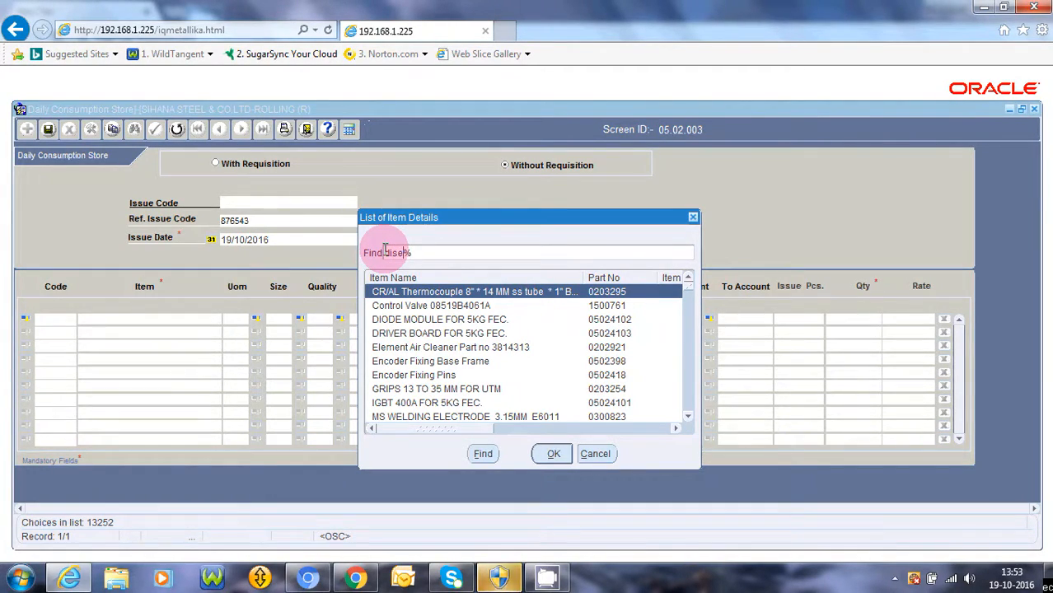
pyautogui.write(' oil')
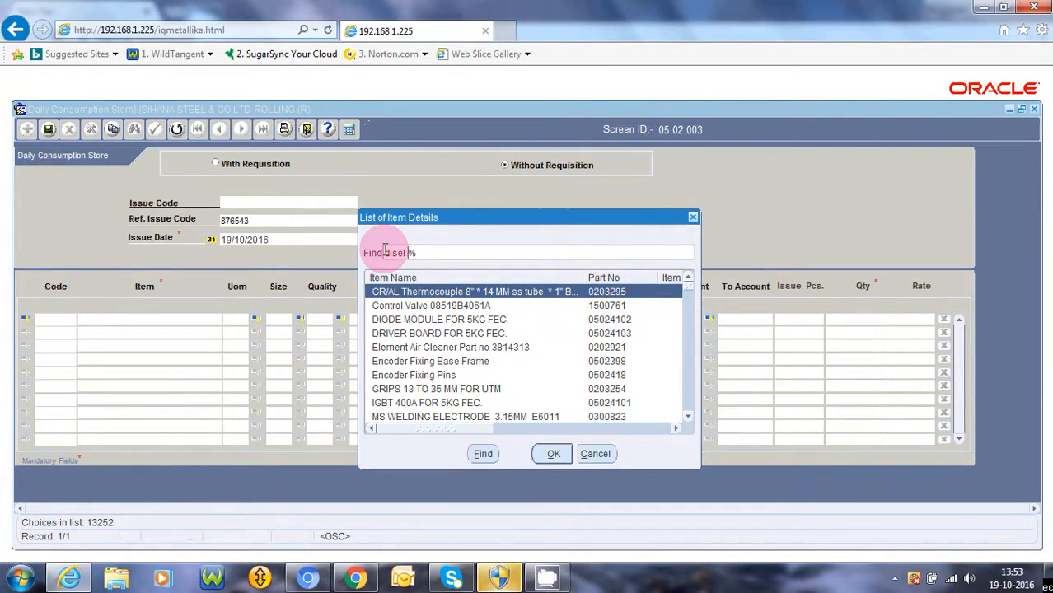
pyautogui.press('Return')
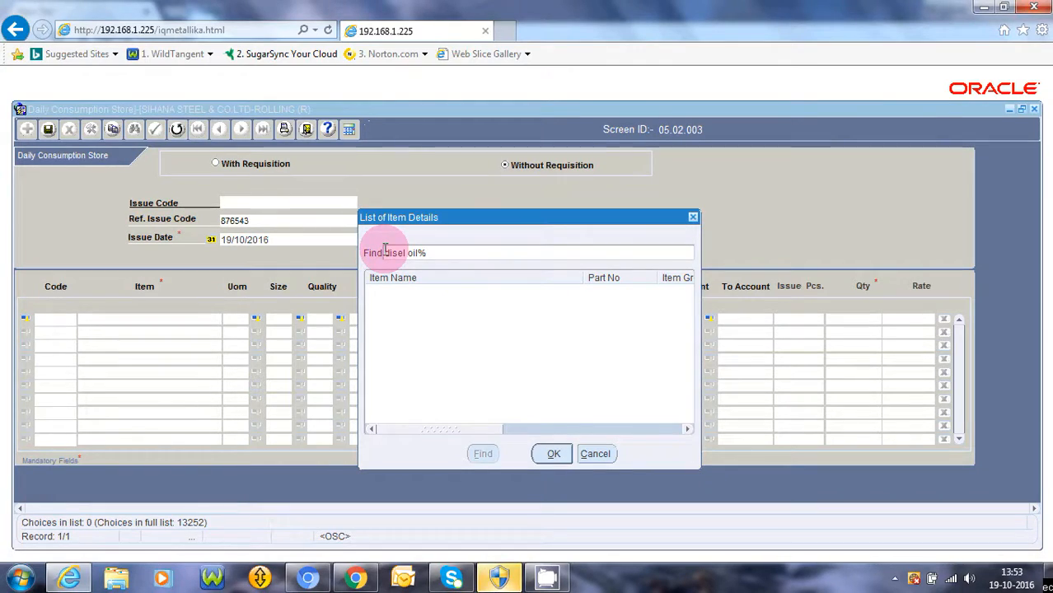
pyautogui.click(417, 253)
pyautogui.press('BackSpace')
pyautogui.press('BackSpace')
pyautogui.press('BackSpace')
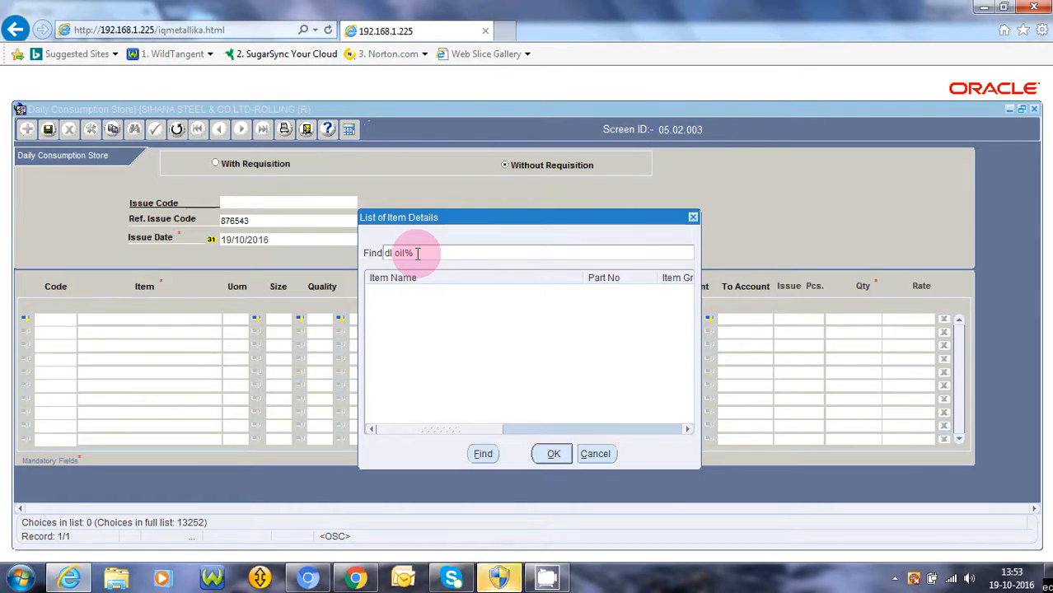
pyautogui.write('iese')
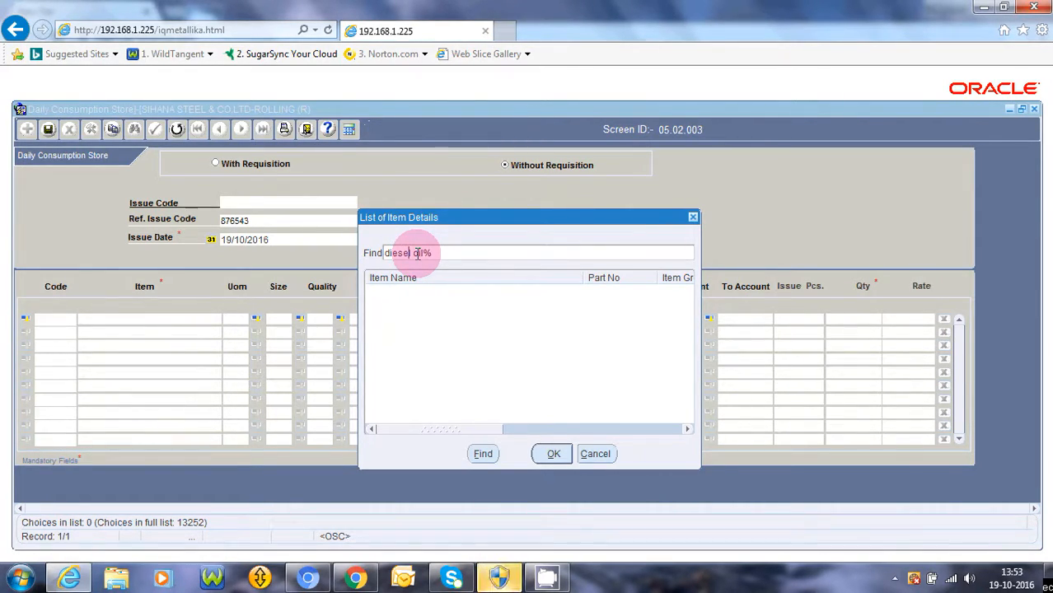
pyautogui.write('l')
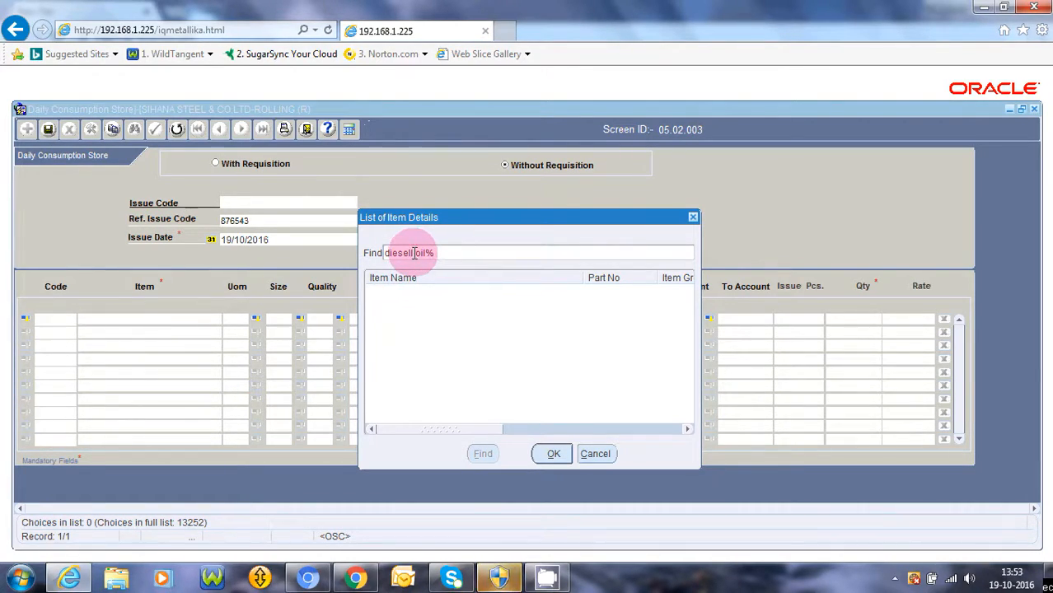
pyautogui.press('BackSpace')
pyautogui.press('Return')
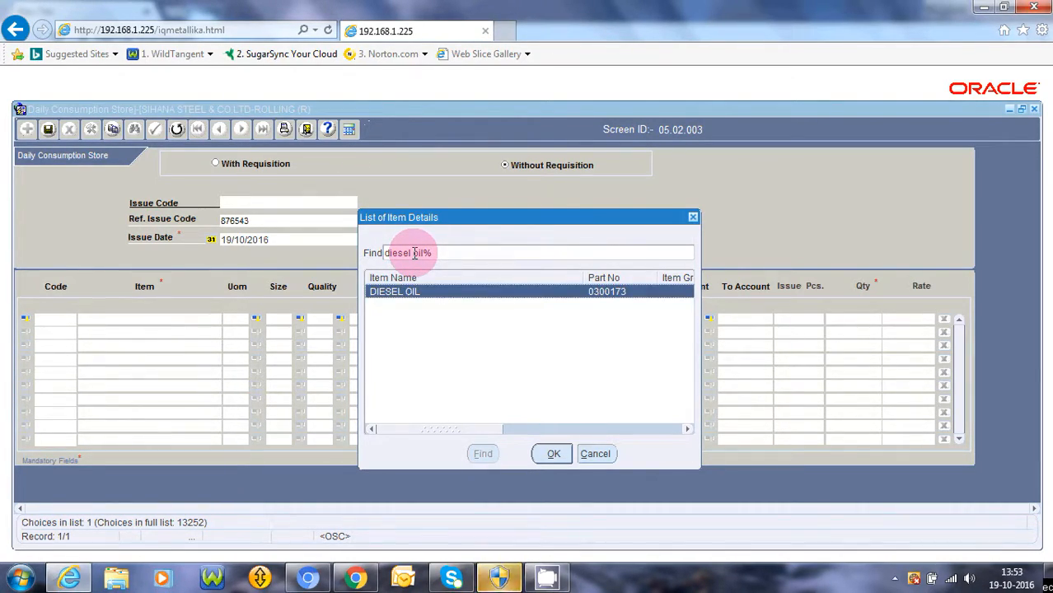
pyautogui.press('Right')
pyautogui.press('Right')
pyautogui.press('Right')
pyautogui.press('Right')
pyautogui.press('Right')
pyautogui.press('Right')
pyautogui.press('Right')
pyautogui.press('Right')
pyautogui.press('Right')
pyautogui.press('Right')
pyautogui.press('Right')
pyautogui.press('Right')
pyautogui.press('Right')
pyautogui.press('Right')
pyautogui.press('Right')
pyautogui.press('Right')
pyautogui.press('Right')
pyautogui.press('Right')
pyautogui.press('Right')
pyautogui.press('Right')
pyautogui.press('Right')
pyautogui.press('Right')
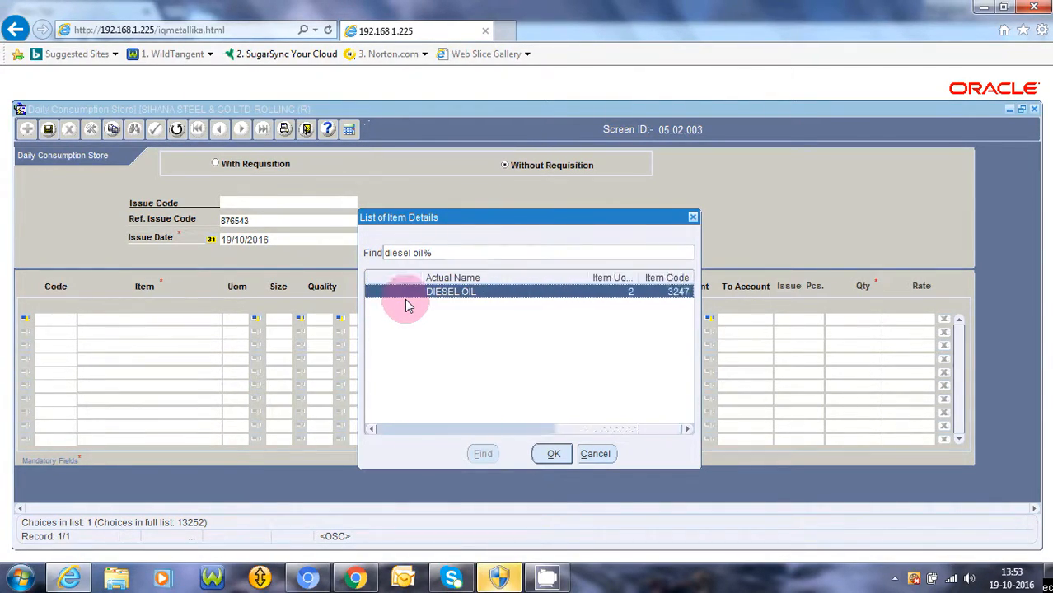
pyautogui.press('Return')
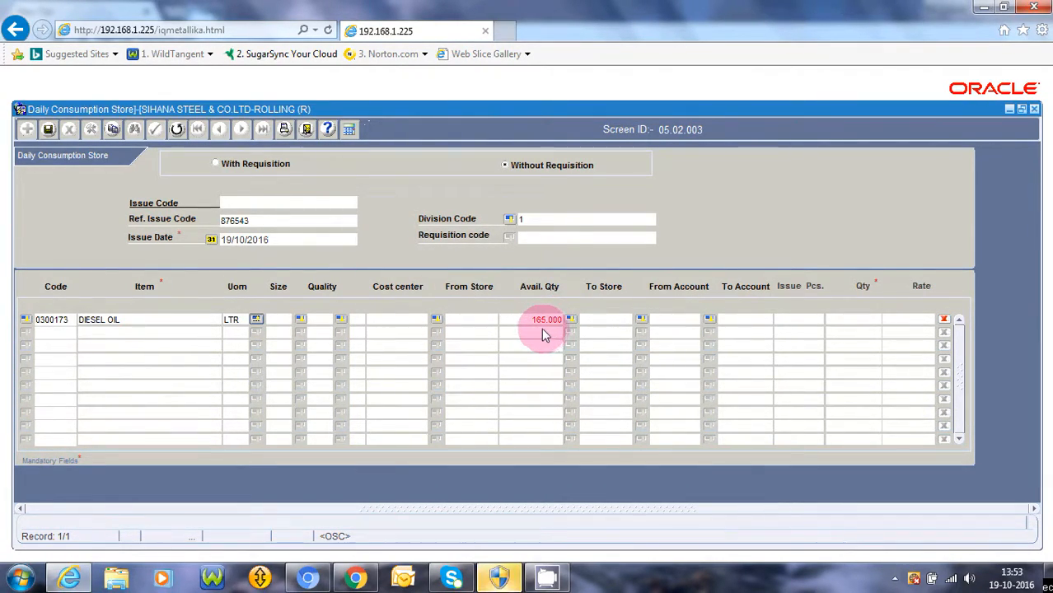
# Accept size ST and quality ST, then select cost center C42 CRANE NO-6
pyautogui.press('Return')
pyautogui.press('Return')
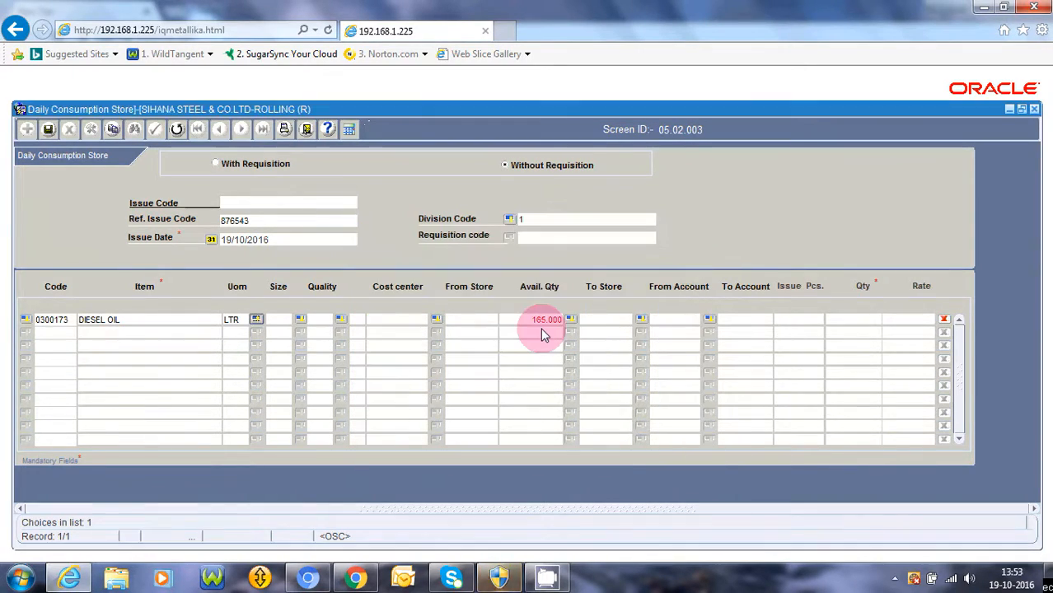
pyautogui.press('Return')
pyautogui.press('Return')
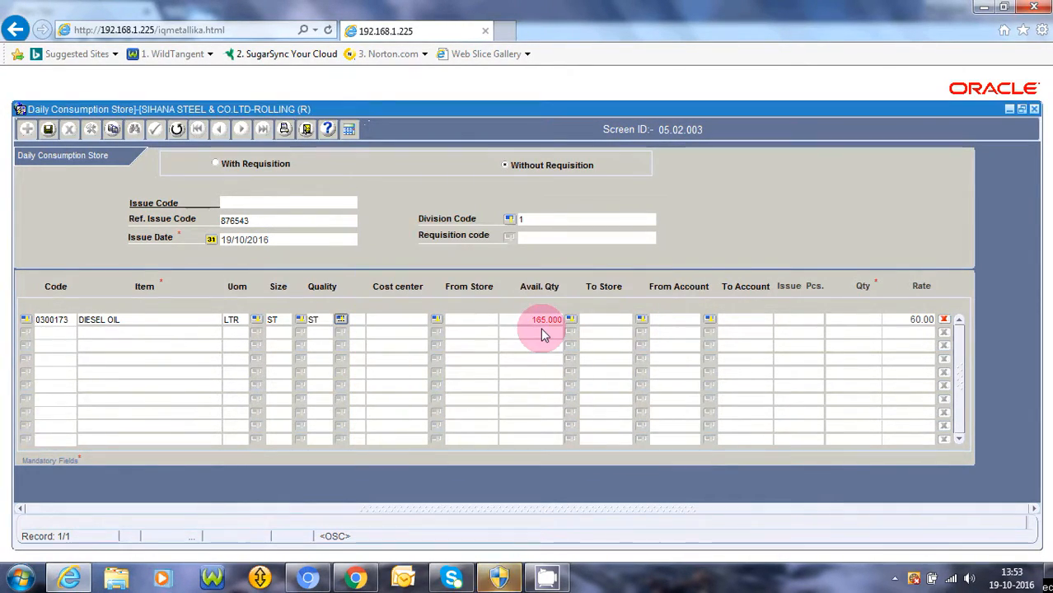
pyautogui.press('Return')
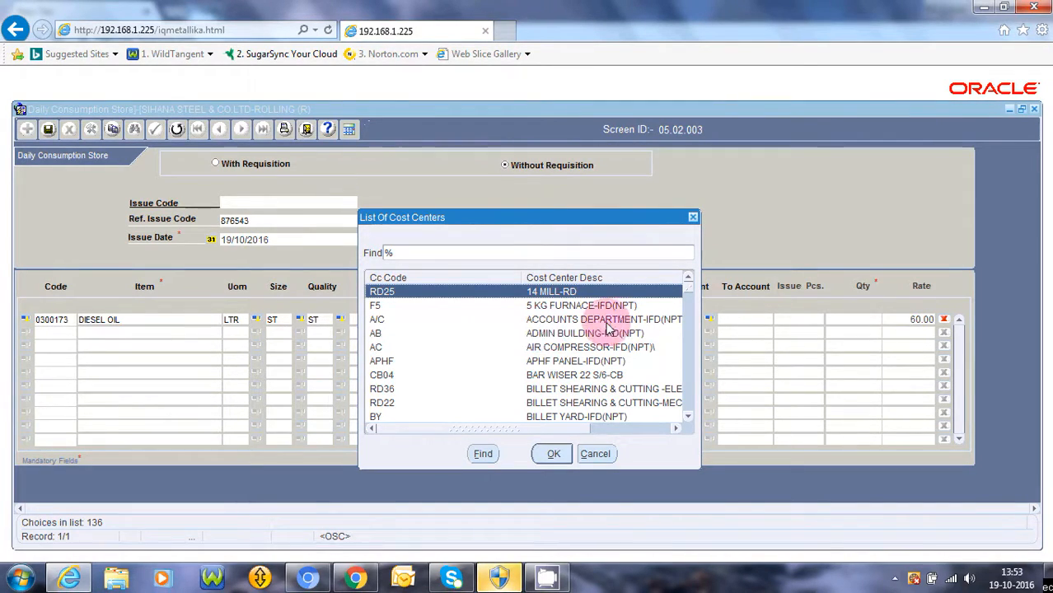
pyautogui.moveTo(690, 294); pyautogui.dragTo(693, 327)
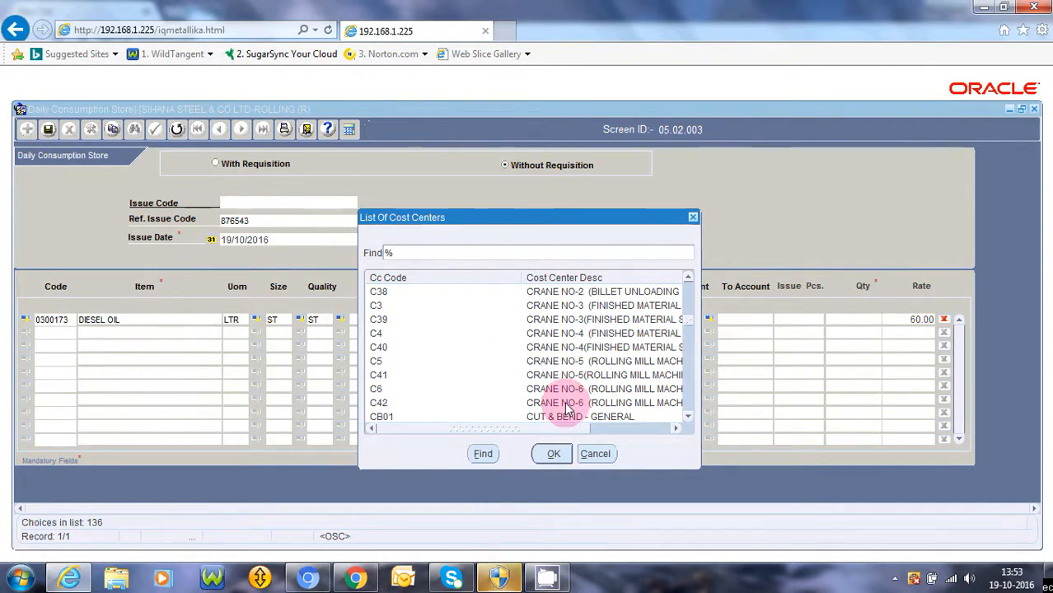
pyautogui.click(566, 404)
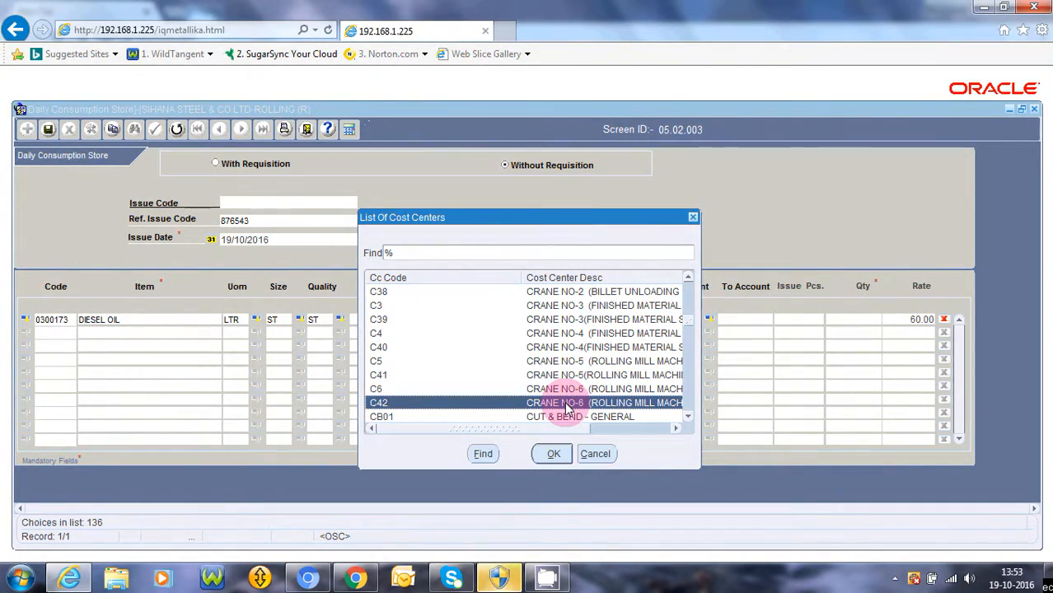
# Confirm cost center C42, set From and To Store to Revenue, and enter quantity 45
pyautogui.doubleClick(566, 404)
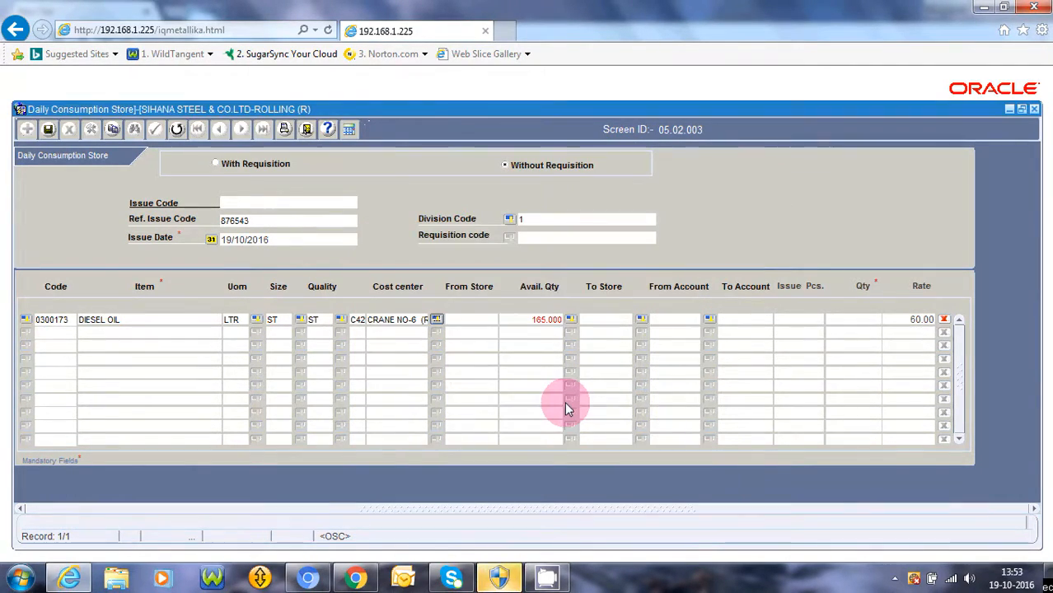
pyautogui.press('Return')
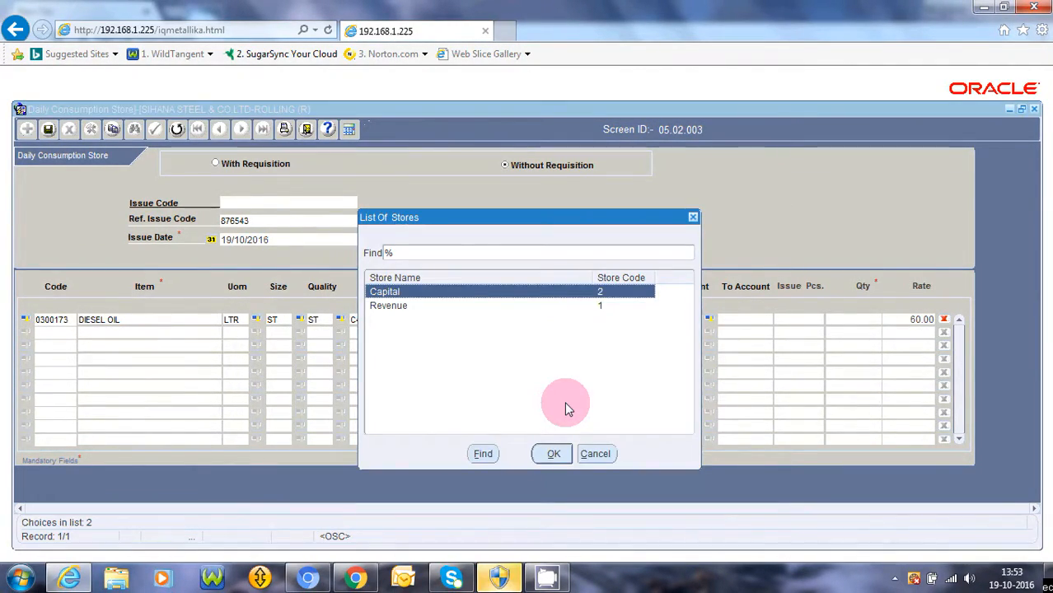
pyautogui.press('Down')
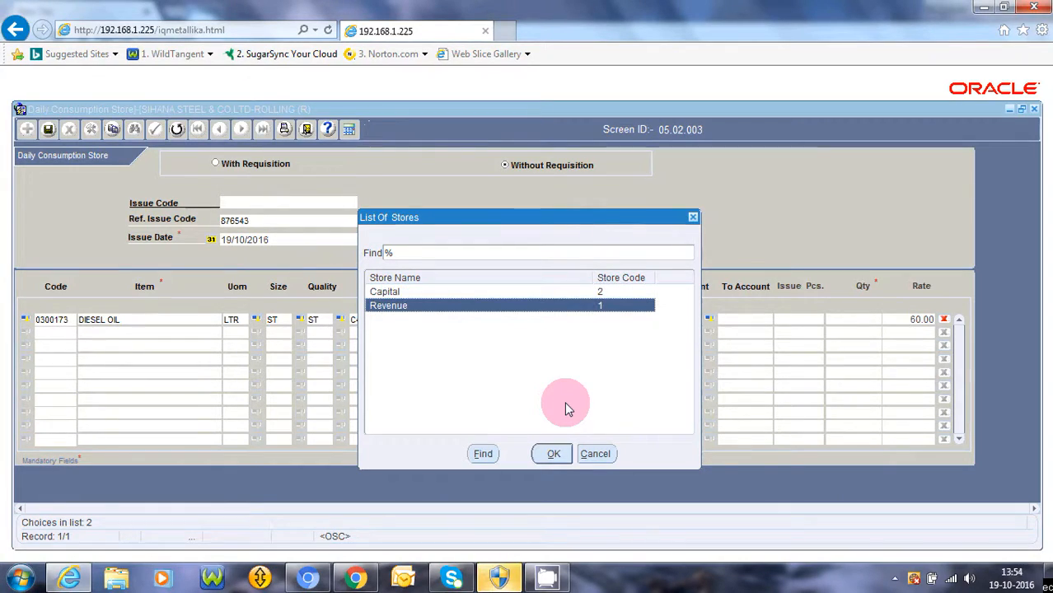
pyautogui.press('Return')
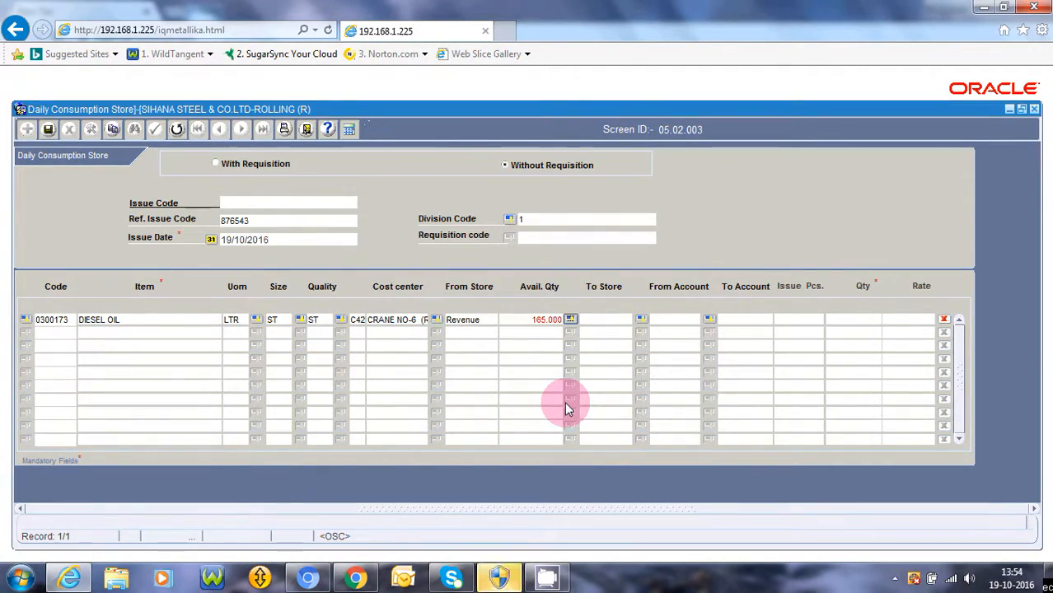
pyautogui.press('Return')
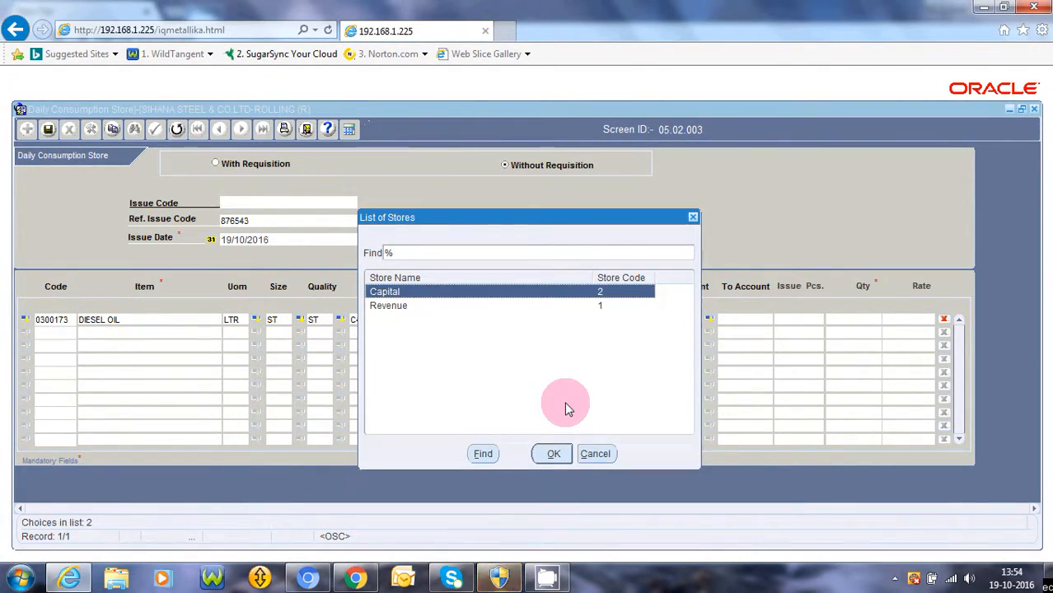
pyautogui.press('Down')
pyautogui.press('Return')
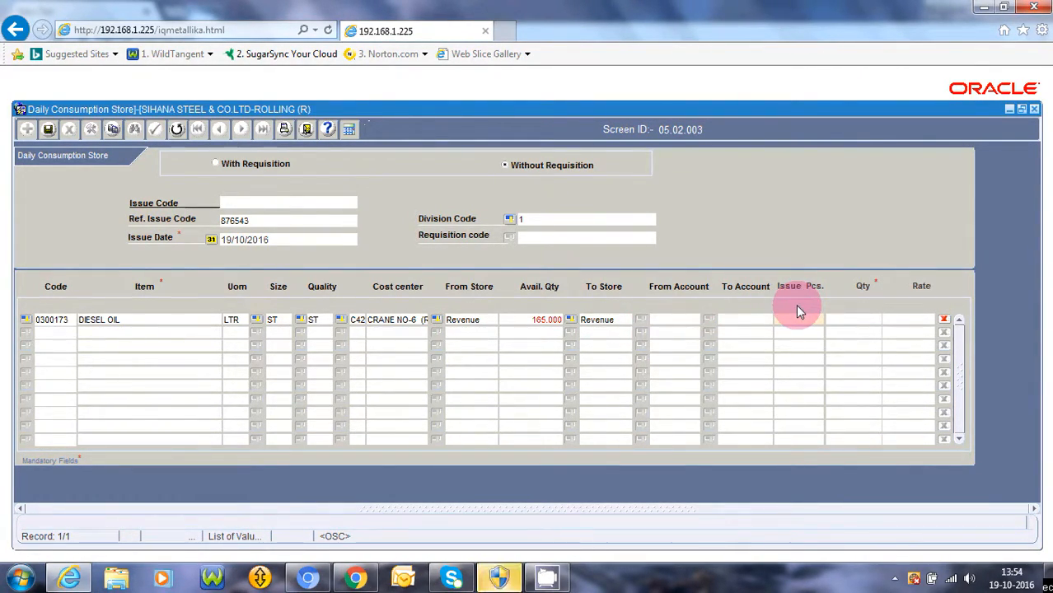
pyautogui.press('Tab')
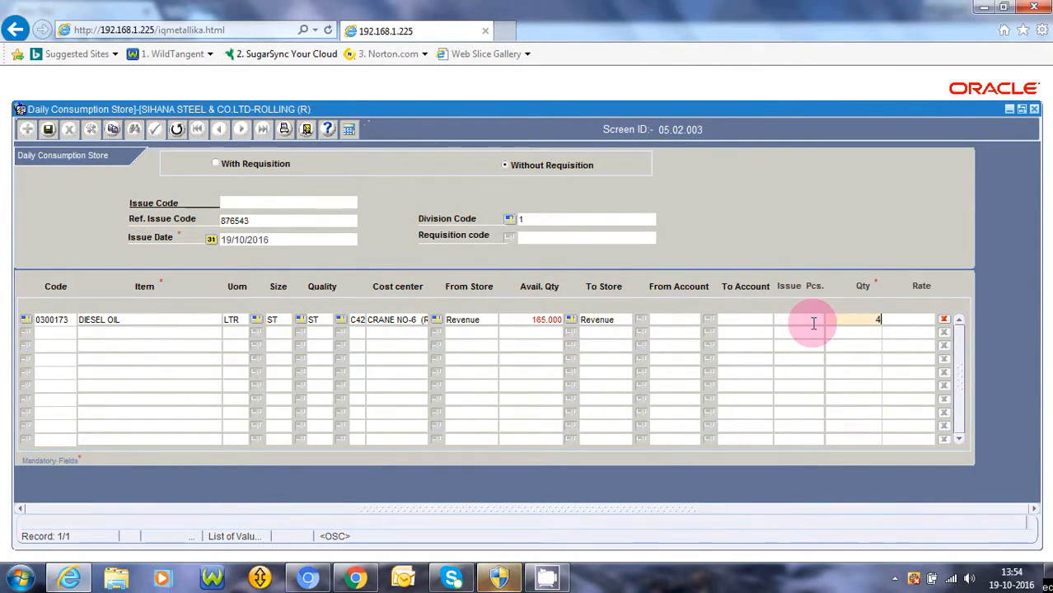
pyautogui.press('Tab')
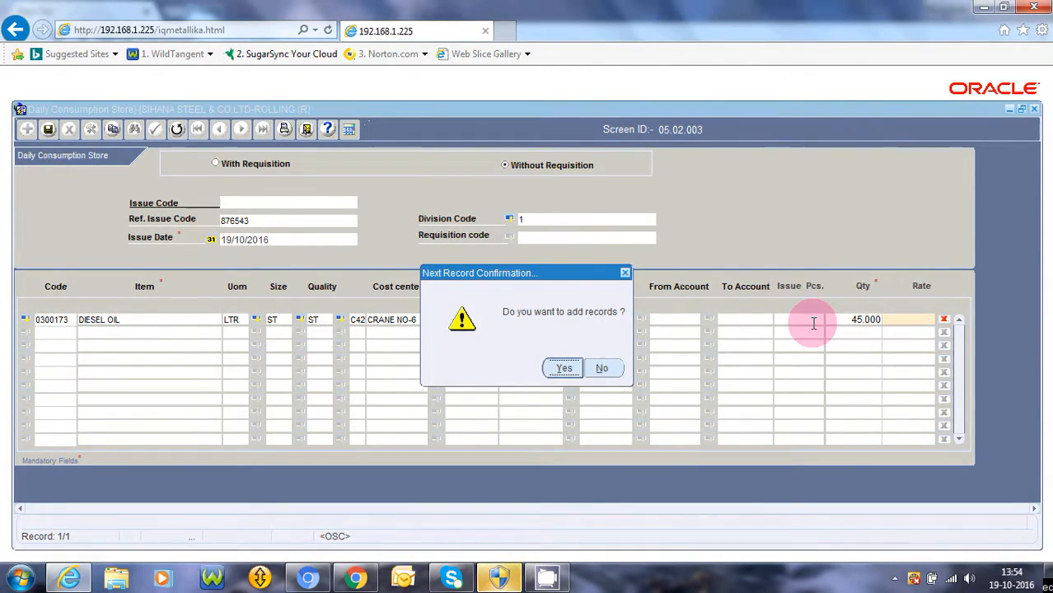
# Add a second line with HAND GLOVES COTTON, accepting size and quality ST
pyautogui.press('Return')
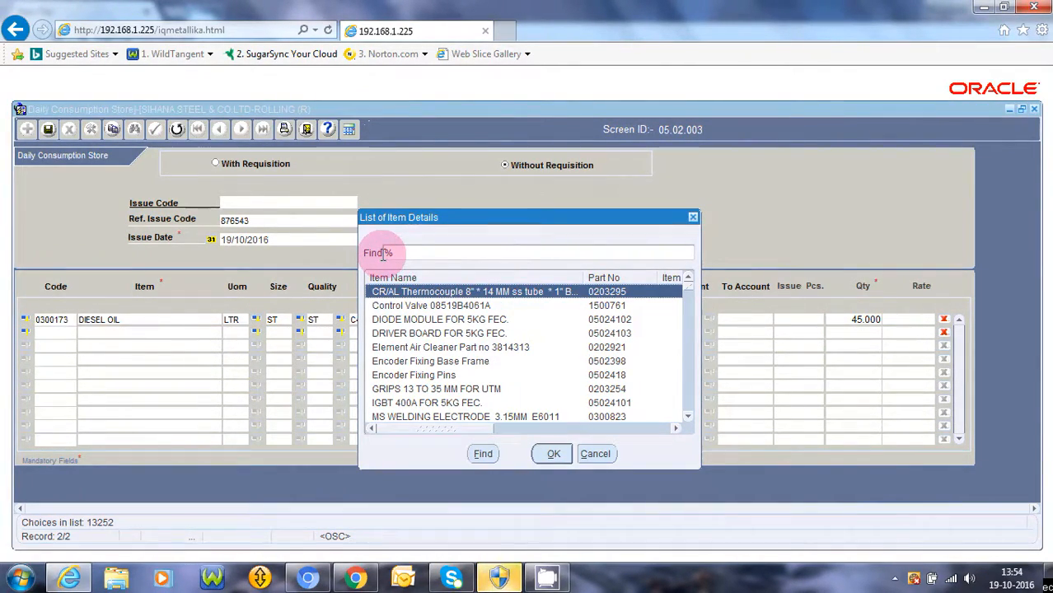
pyautogui.write('hanD')
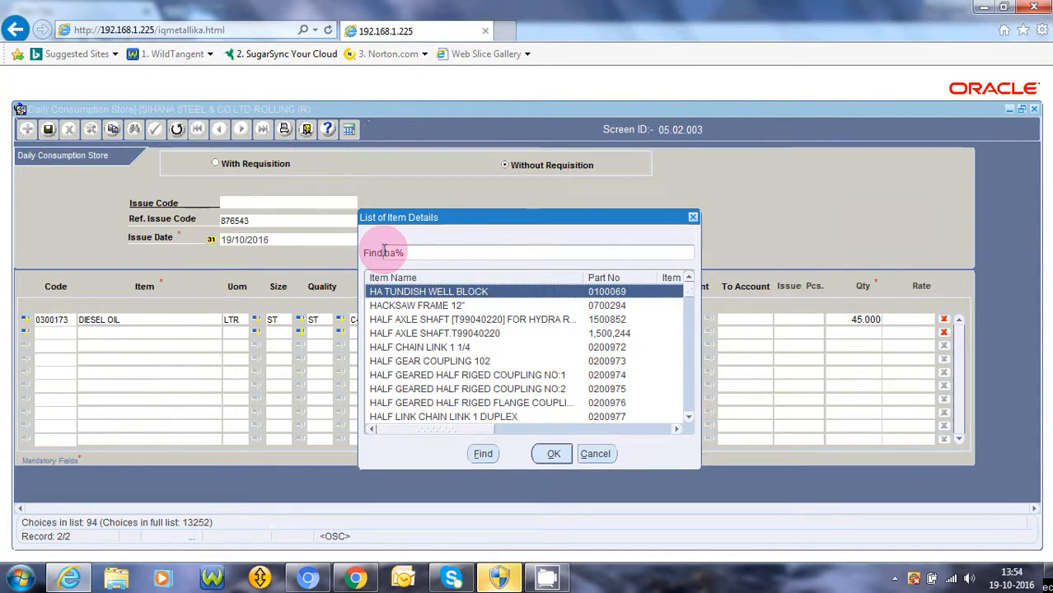
pyautogui.write(' gLOVES')
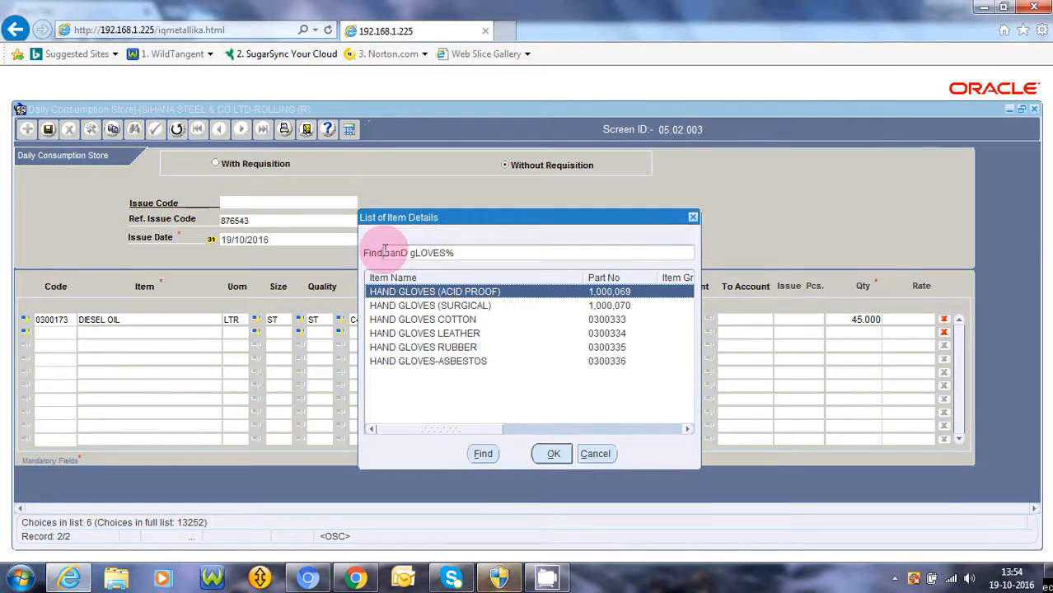
pyautogui.click(446, 319)
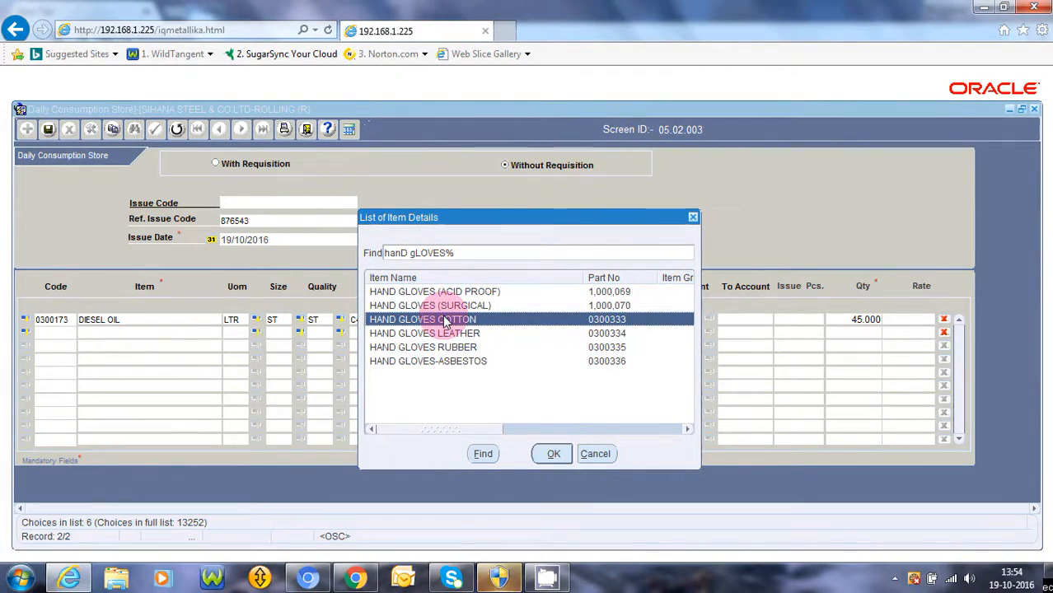
pyautogui.press('Return')
pyautogui.press('Return')
pyautogui.press('Return')
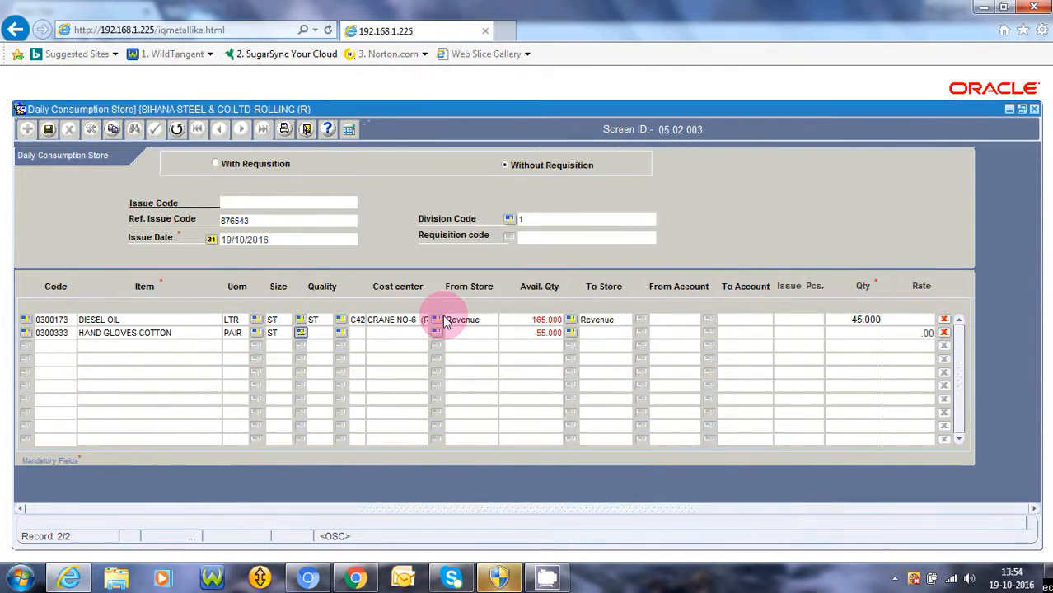
pyautogui.press('Return')
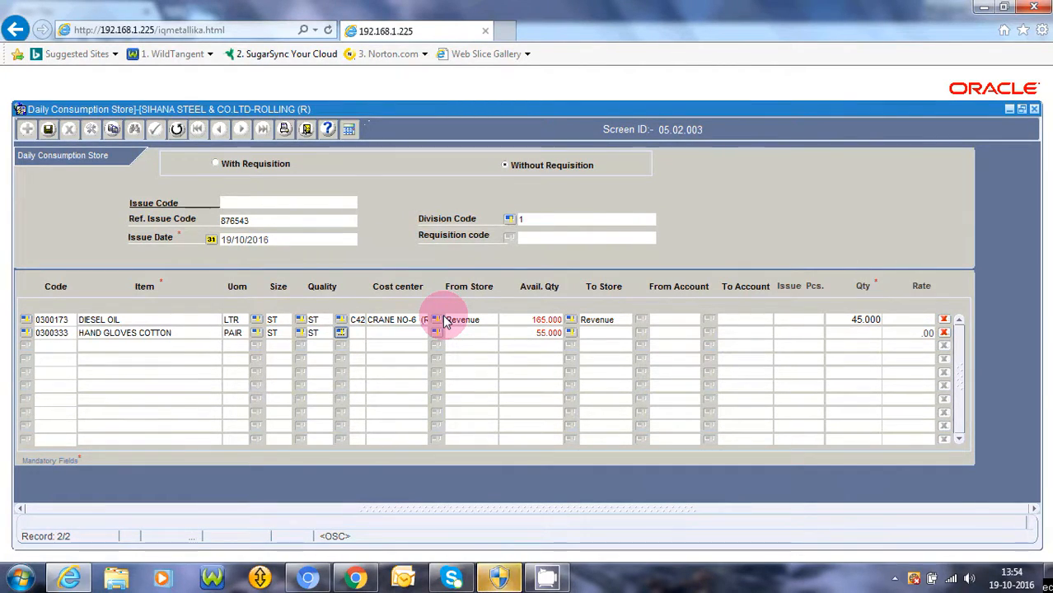
# Filter the cost center list and choose C29 BUNDLING MACHINE for the gloves line
pyautogui.press('Return')
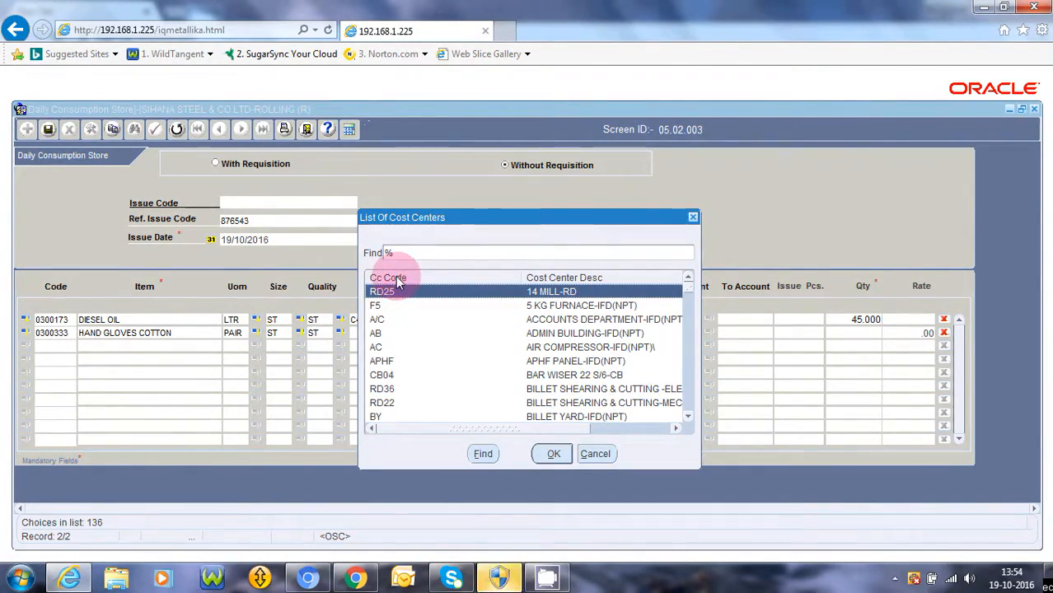
pyautogui.click(384, 255)
pyautogui.write('529')
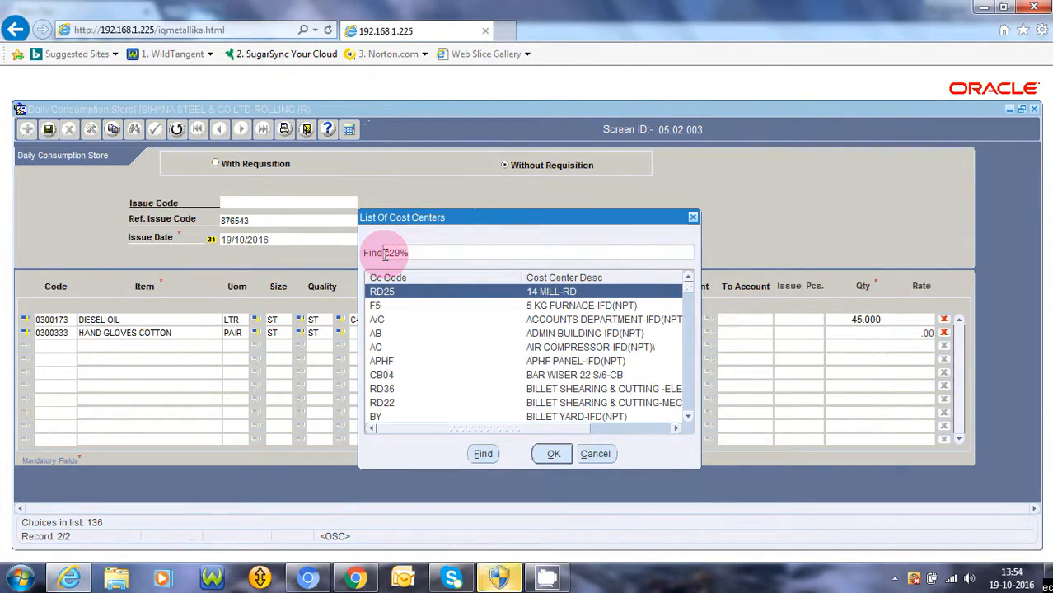
pyautogui.press('Return')
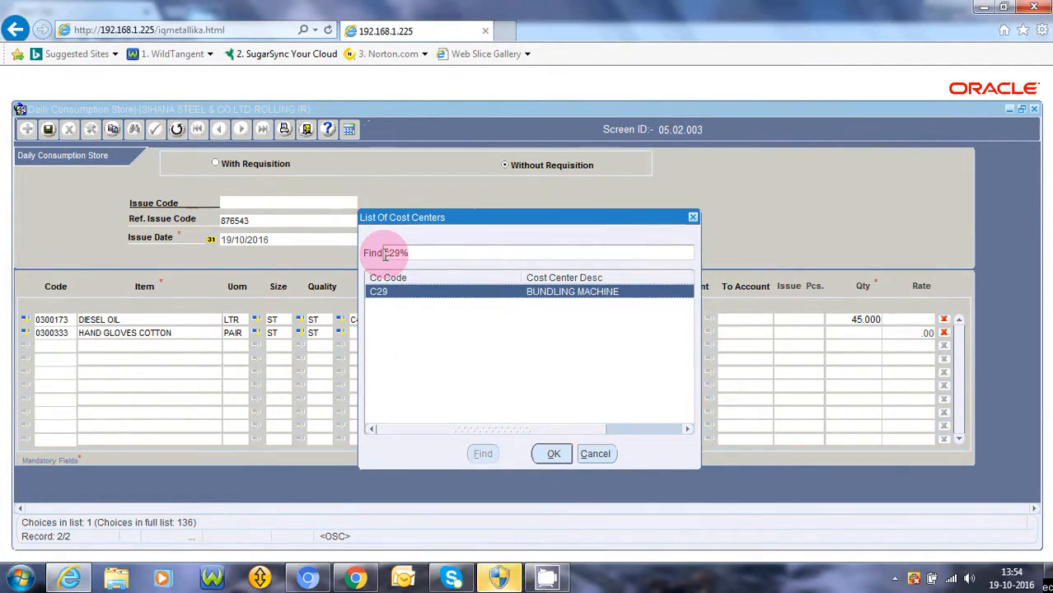
pyautogui.doubleClick(426, 292)
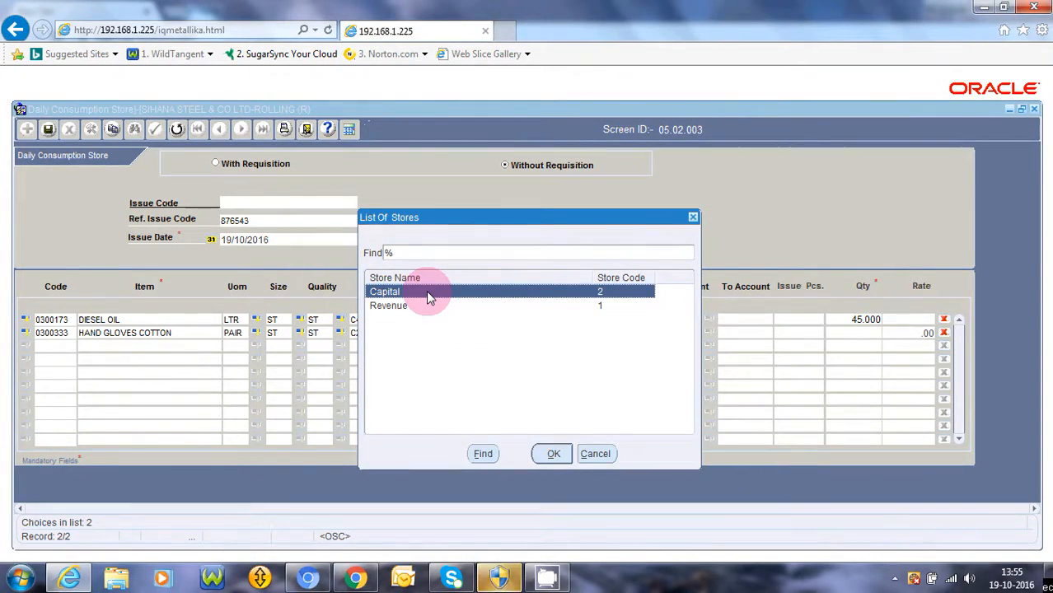
# Set both From and To Store to Revenue and quantity 20 on the gloves line
pyautogui.press('Down')
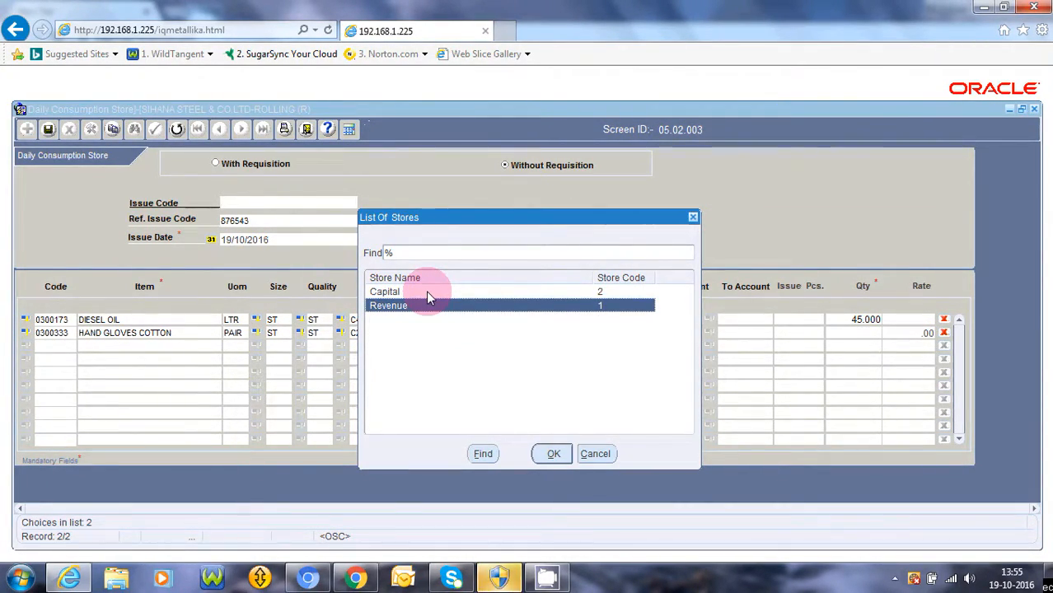
pyautogui.press('Return')
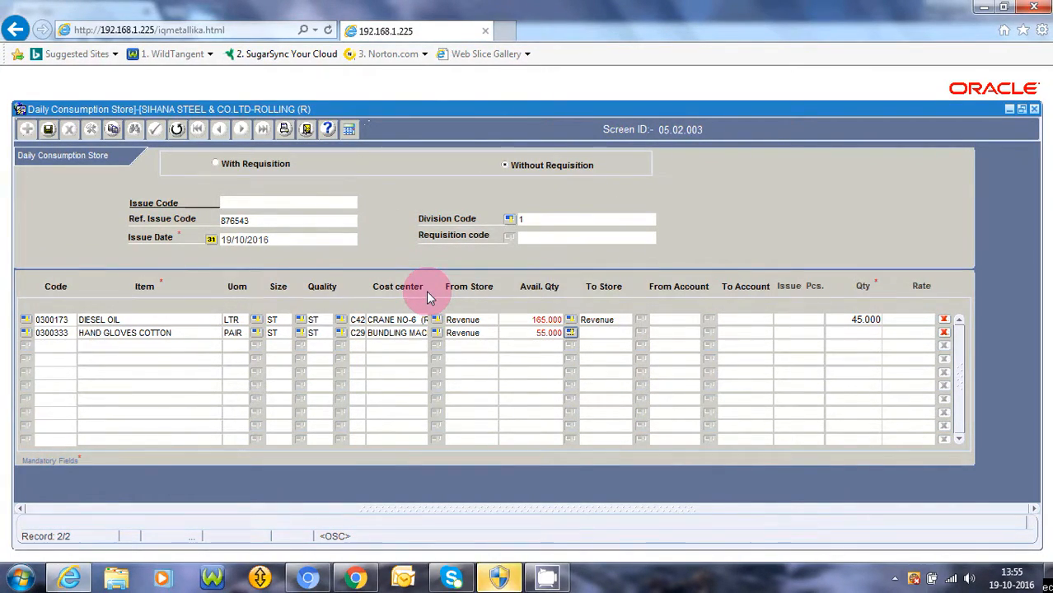
pyautogui.hotkey('ctrl', 'l')
pyautogui.press('Down')
pyautogui.press('Return')
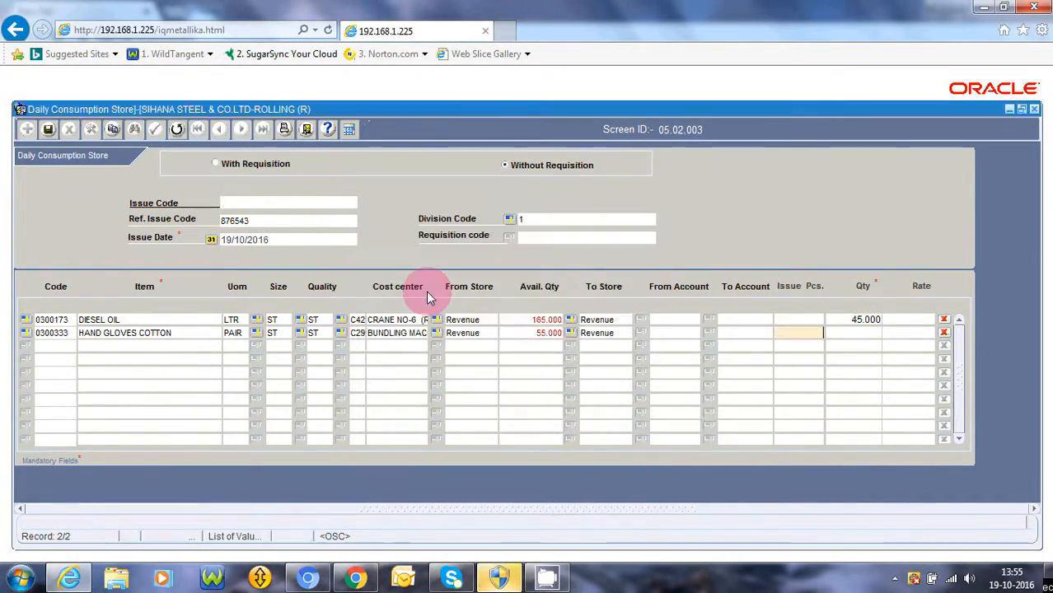
pyautogui.press('Tab')
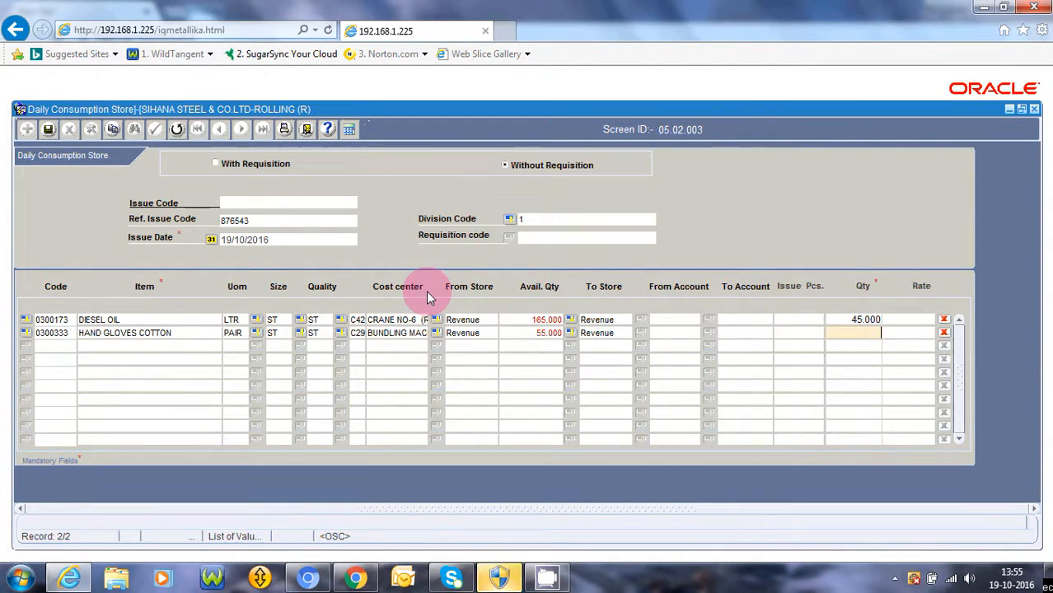
pyautogui.write('20')
pyautogui.press('Tab')
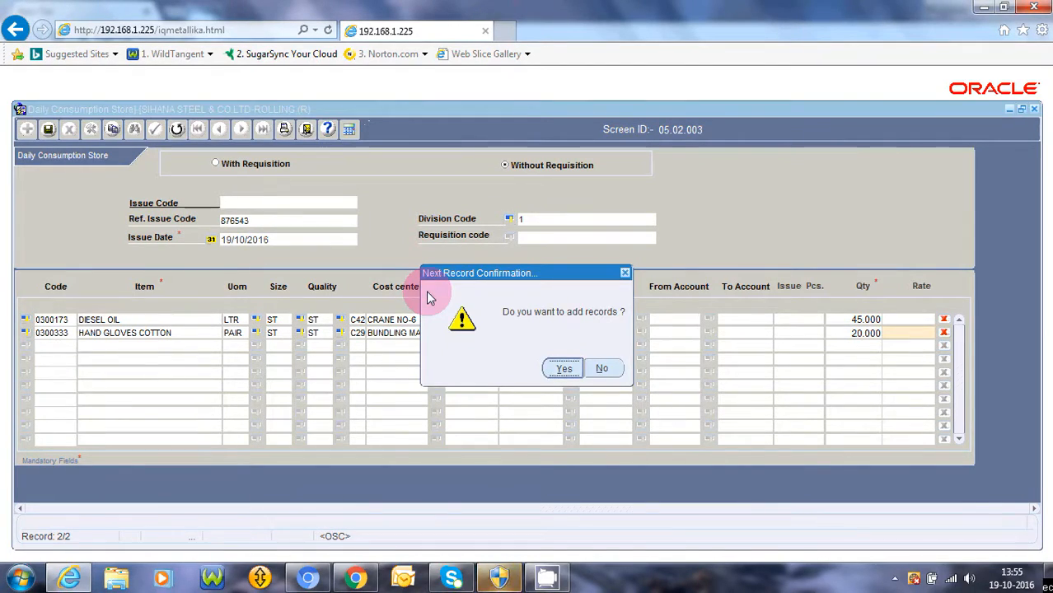
# Add a third issue line for RUBBER HAND GLOVES (0300602) by searching 'rubber hand gloves%'
pyautogui.press('Return')
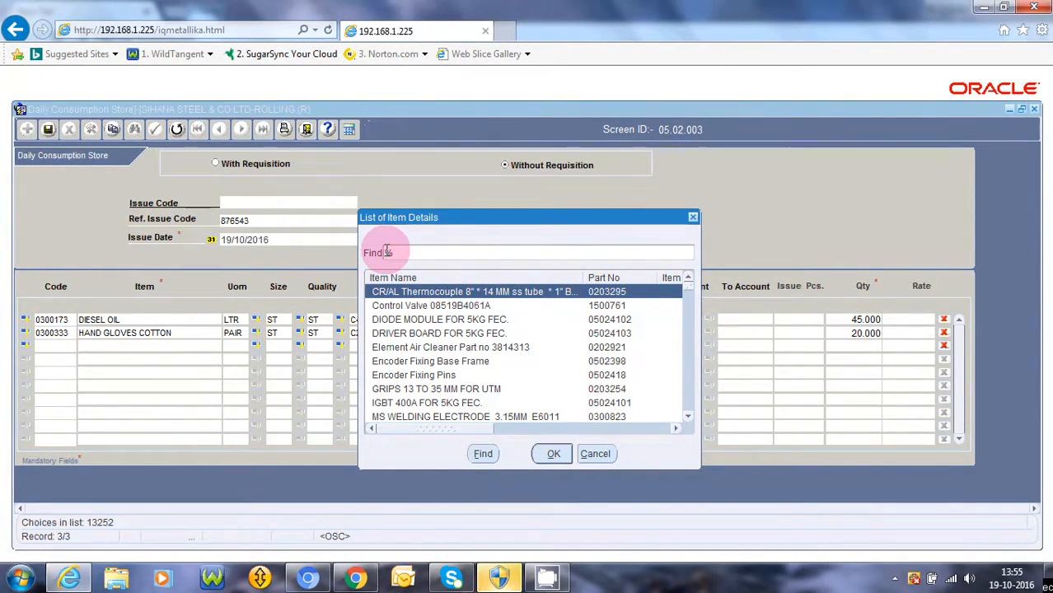
pyautogui.write('er hand')
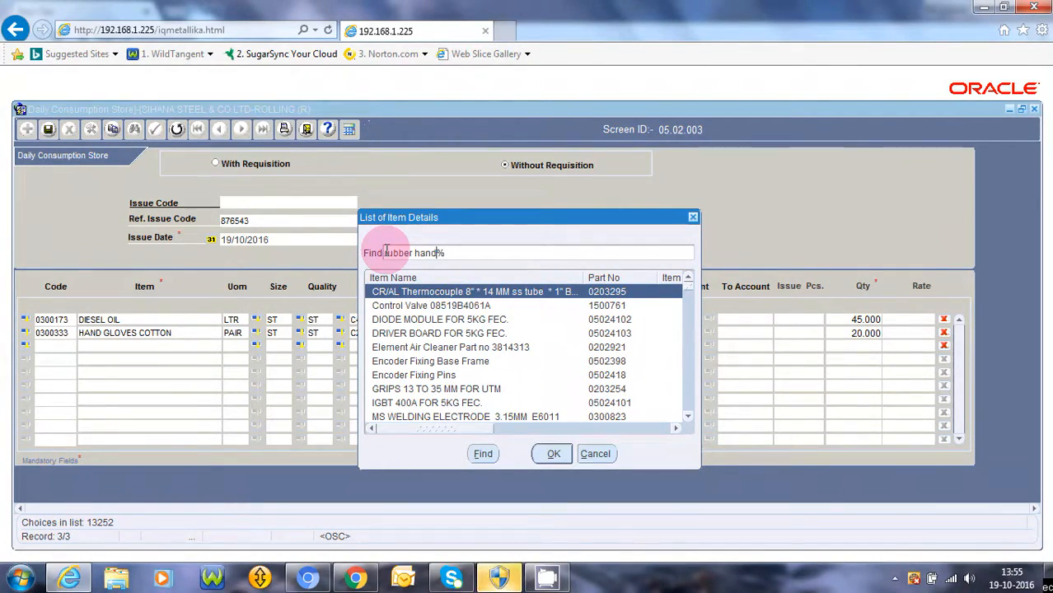
pyautogui.write(' gloves')
pyautogui.press('Return')
pyautogui.press('Return')
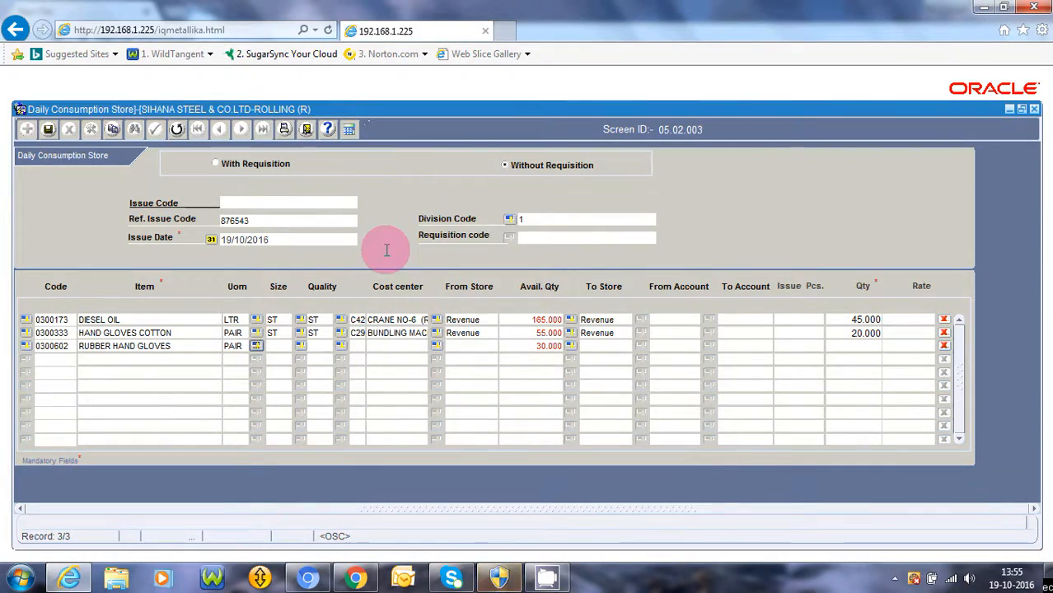
# Accept the size and set the gloves line's cost center to RD01 CAPITAL - RD
pyautogui.press('Escape')
pyautogui.press('Return')
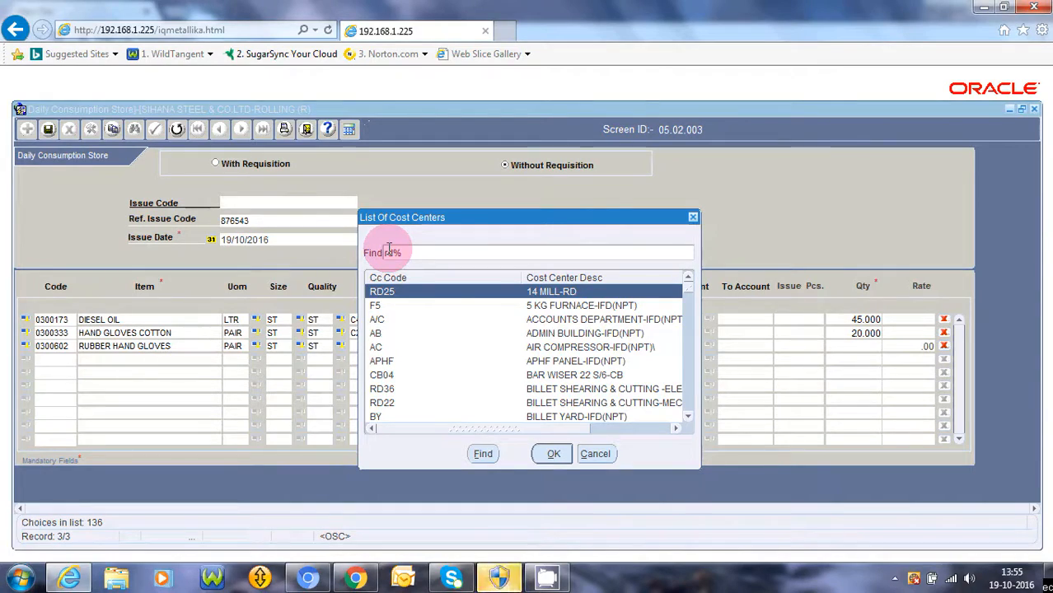
pyautogui.press('Return')
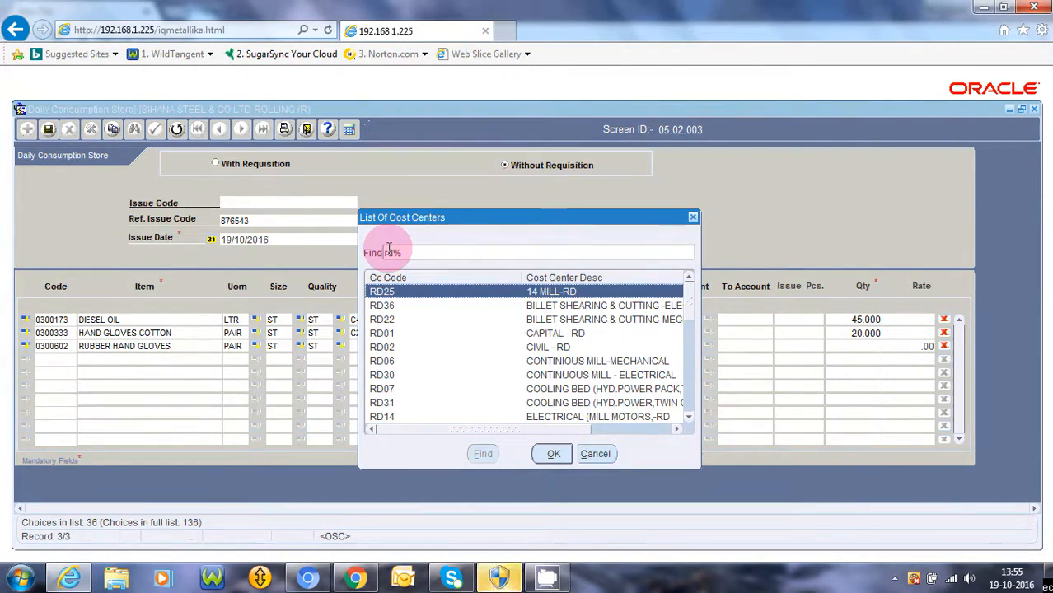
pyautogui.press('Down')
pyautogui.press('Down')
pyautogui.press('Down')
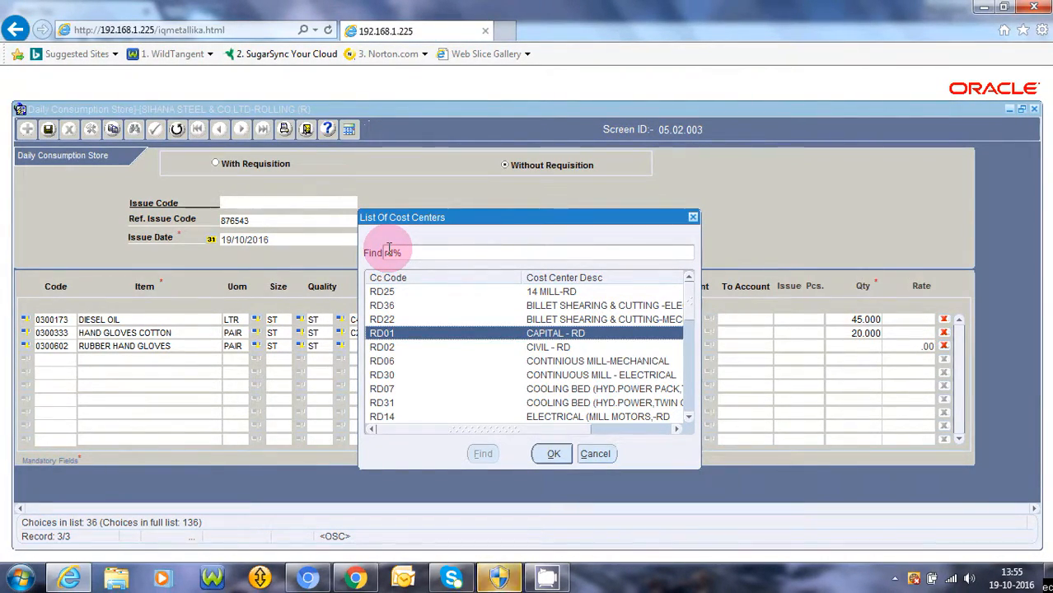
pyautogui.press('Down')
pyautogui.press('Down')
pyautogui.press('Down')
pyautogui.press('Down')
pyautogui.press('Down')
pyautogui.press('Down')
pyautogui.press('Down')
pyautogui.press('Down')
pyautogui.press('Down')
pyautogui.press('Down')
pyautogui.press('Down')
pyautogui.press('Down')
pyautogui.press('Down')
pyautogui.press('Down')
pyautogui.press('Down')
pyautogui.press('Down')
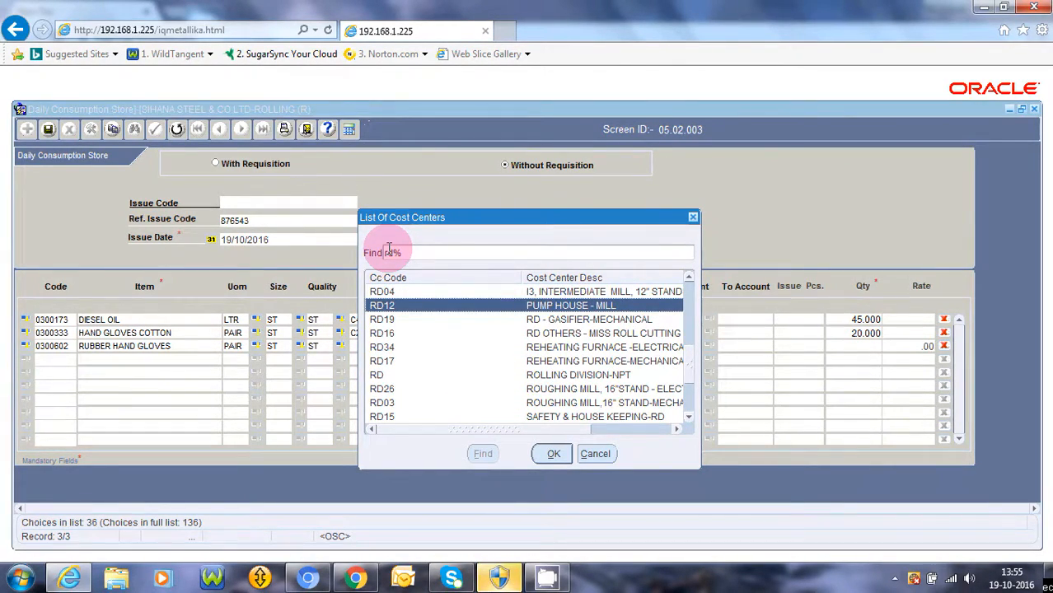
pyautogui.press('Up')
pyautogui.press('Up')
pyautogui.press('Up')
pyautogui.press('Up')
pyautogui.press('Up')
pyautogui.press('Up')
pyautogui.press('Up')
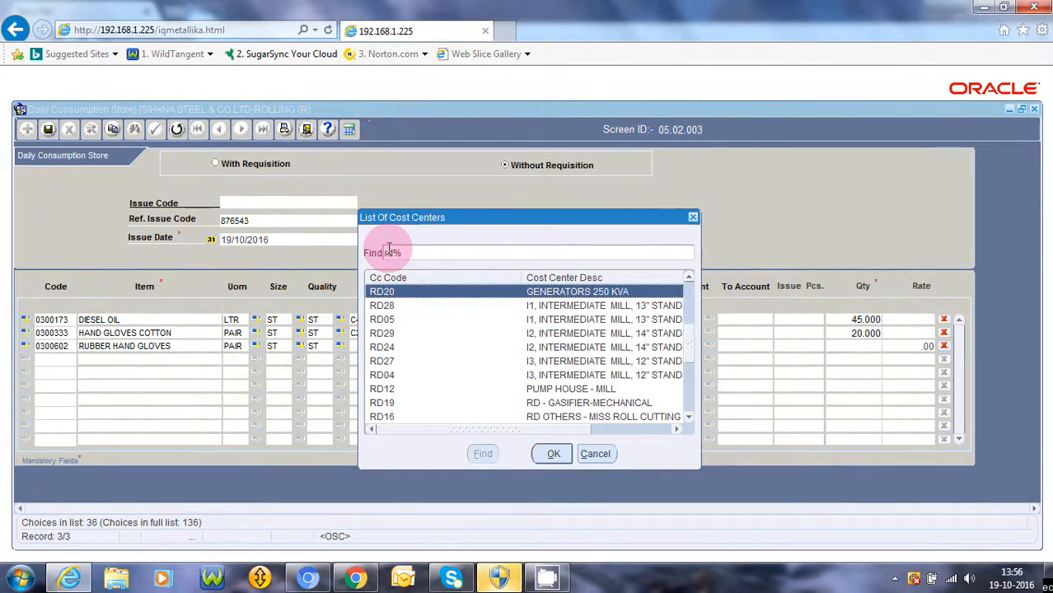
pyautogui.press('Up')
pyautogui.press('Up')
pyautogui.press('Up')
pyautogui.press('Up')
pyautogui.press('Up')
pyautogui.press('Up')
pyautogui.press('Up')
pyautogui.press('Up')
pyautogui.press('Up')
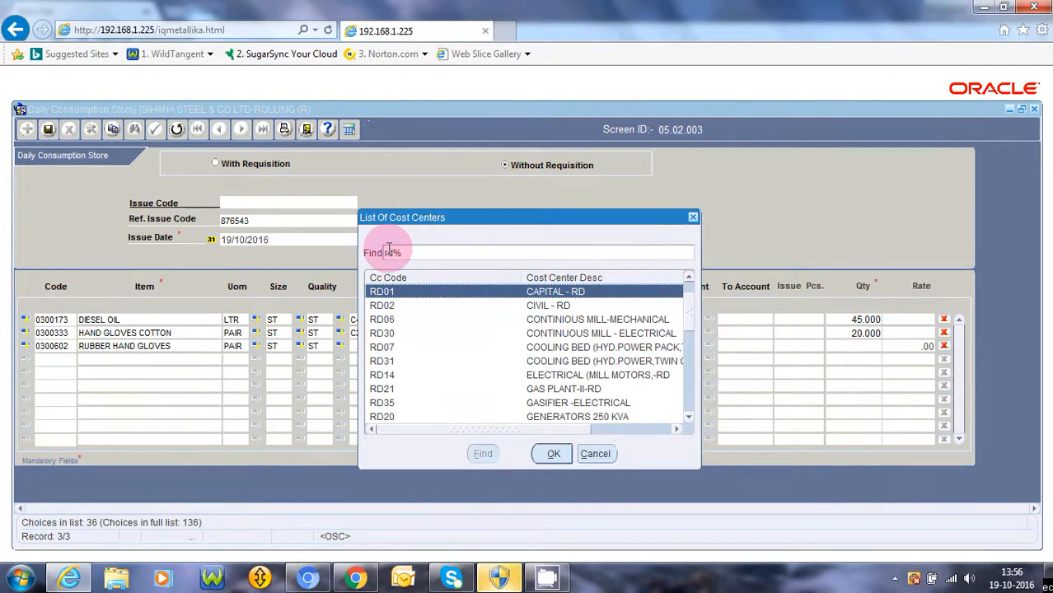
pyautogui.press('Up')
pyautogui.press('Down')
pyautogui.press('Return')
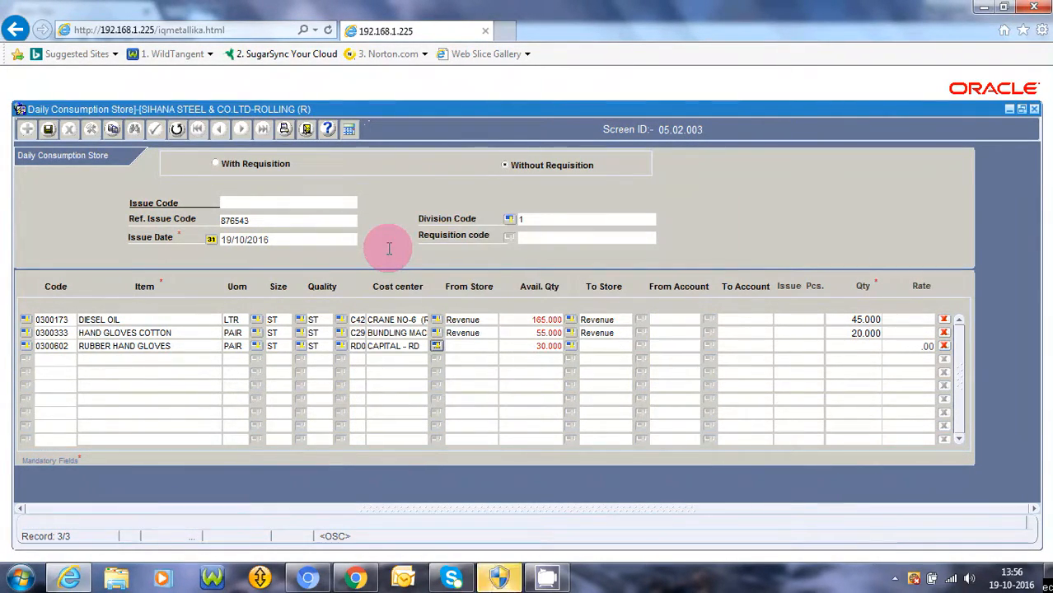
# Set both From Store and To Store to Revenue
pyautogui.hotkey('ctrl', 'l')
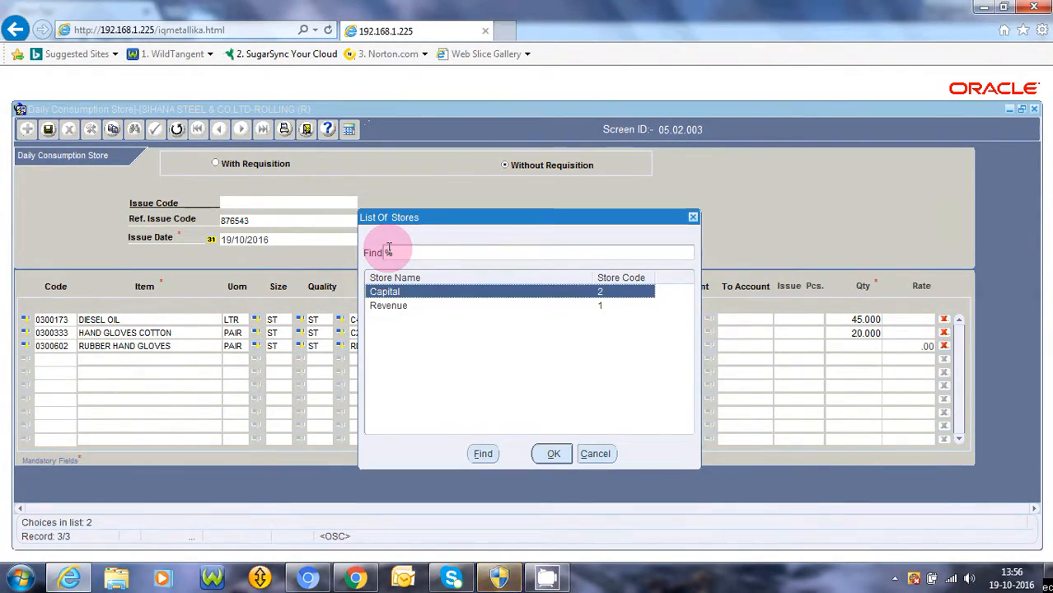
pyautogui.press('Down')
pyautogui.press('Return')
pyautogui.hotkey('ctrl', 'l')
pyautogui.press('Down')
pyautogui.press('Return')
# Dismiss the blank-entry warning, enter quantity 30, and accept adding another line
pyautogui.press('Tab')
pyautogui.press('Tab')
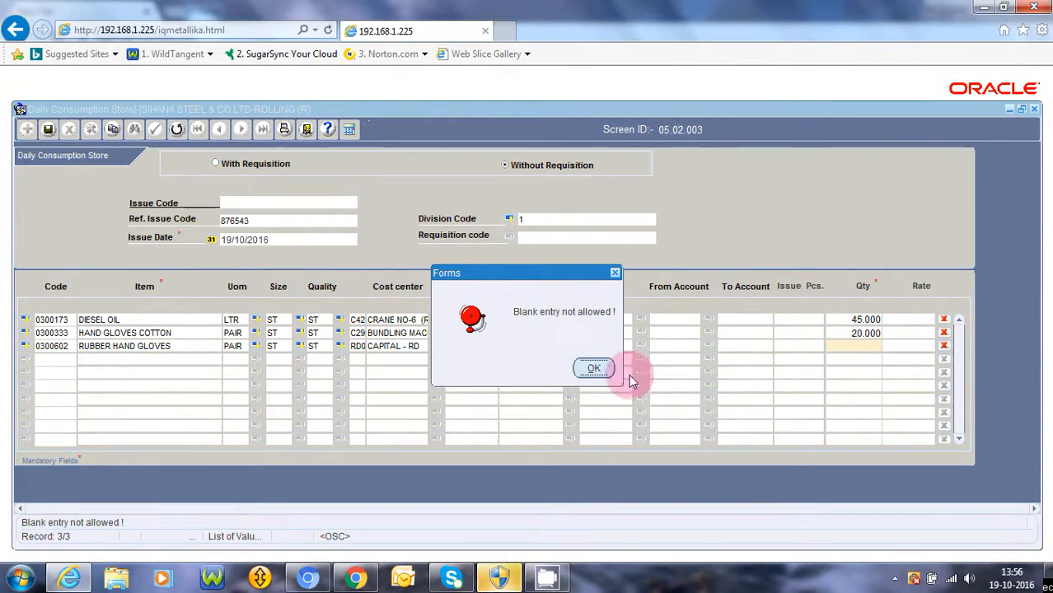
pyautogui.click(595, 369)
pyautogui.click(847, 332)
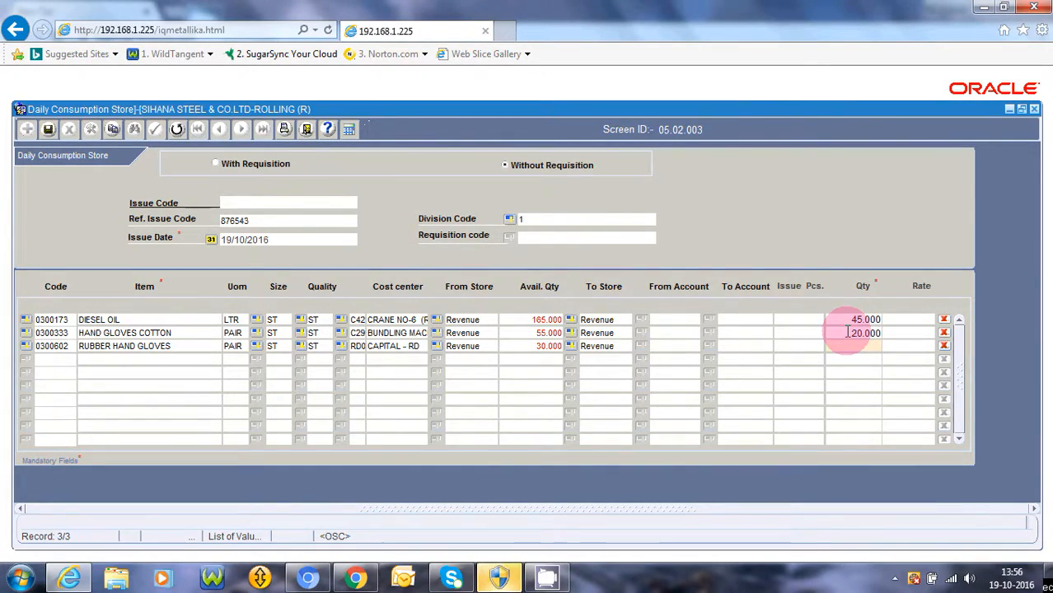
pyautogui.write('30')
pyautogui.press('Tab')
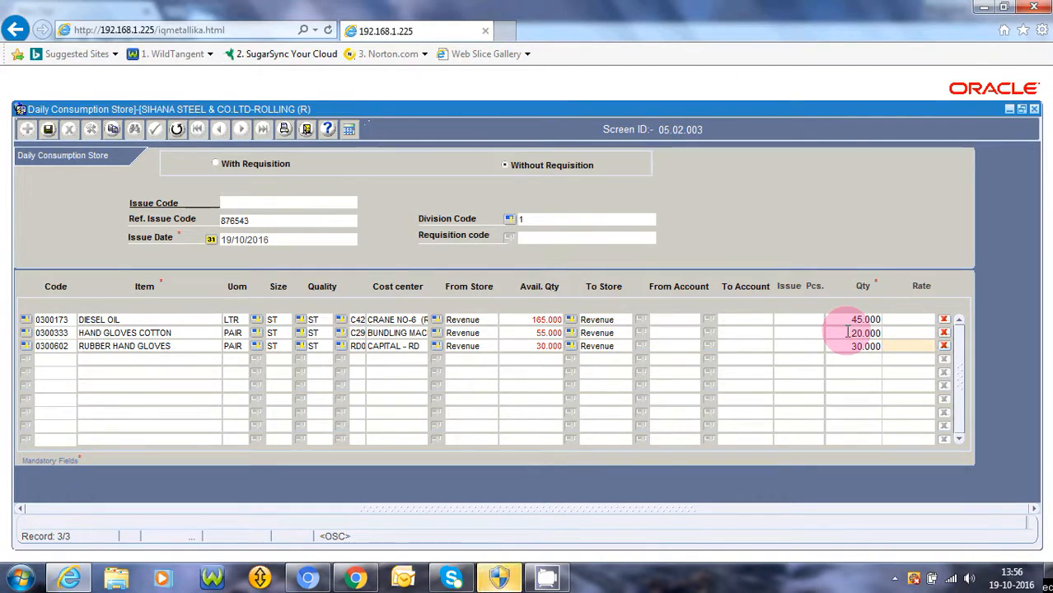
pyautogui.press('Tab')
pyautogui.press('Return')
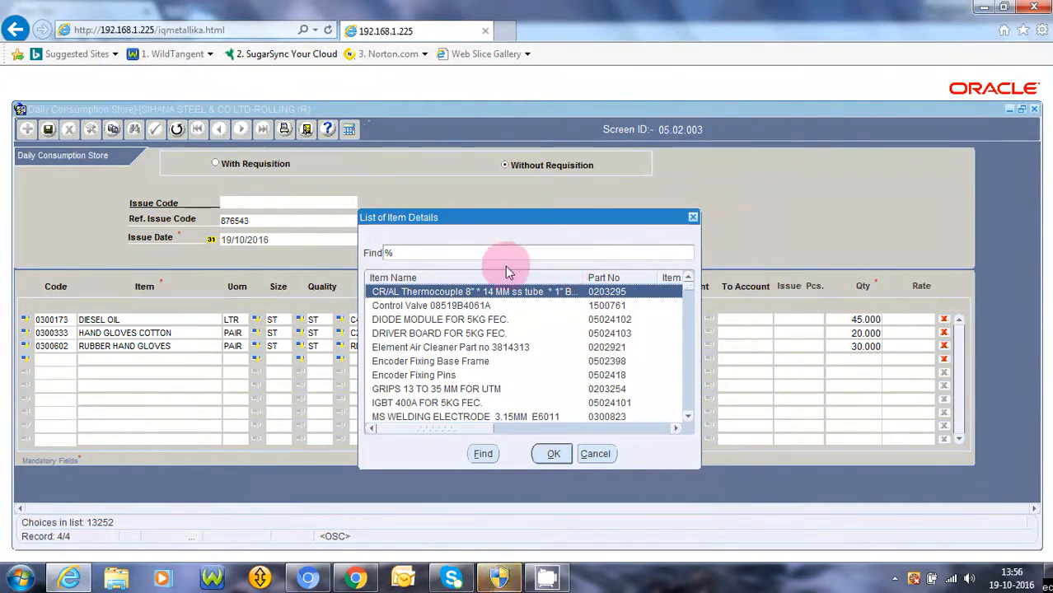
# Try searching items for '1.25 hp remi motor', then clear the search to list all items
pyautogui.click(385, 251)
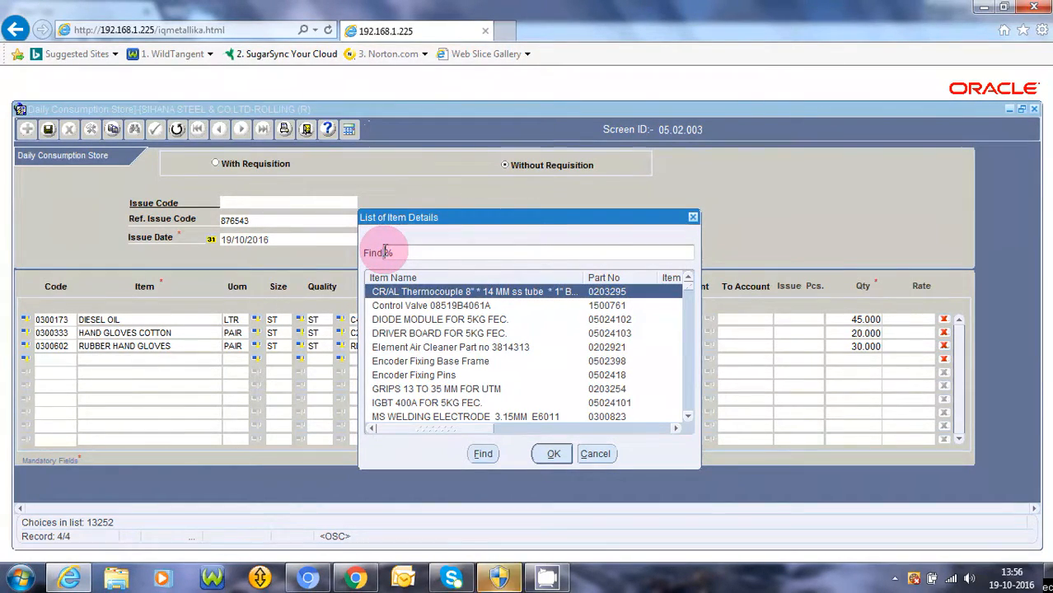
pyautogui.write('1.')
pyautogui.write('2')
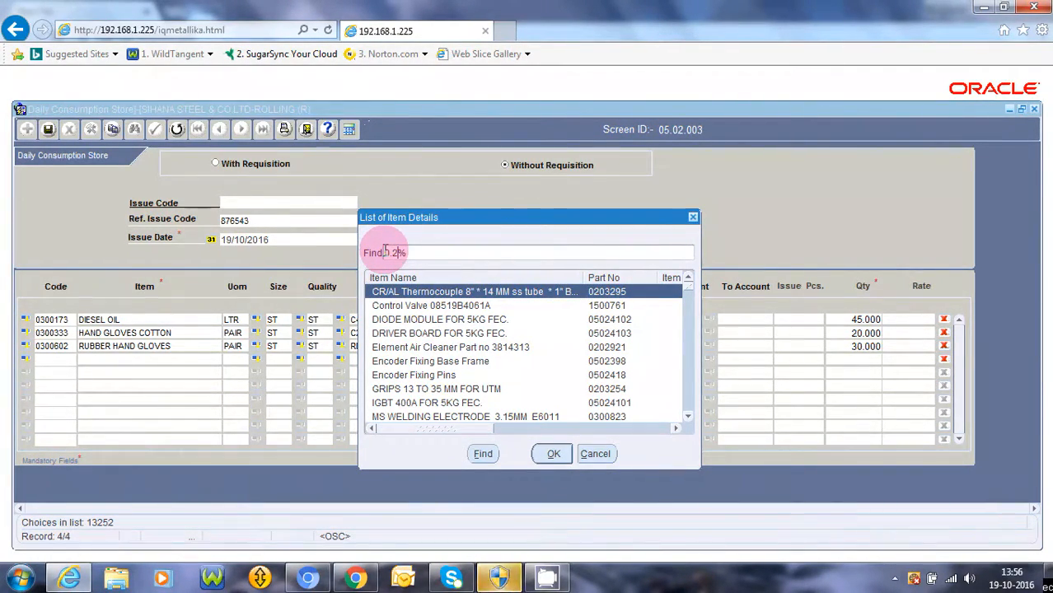
pyautogui.write('5 hp remi motor')
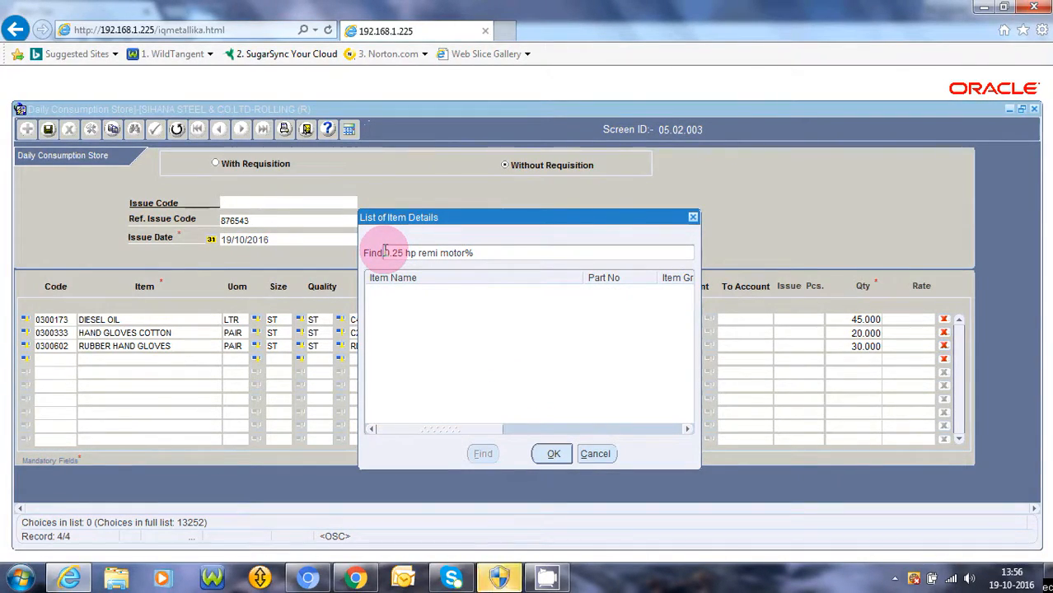
pyautogui.click(465, 254)
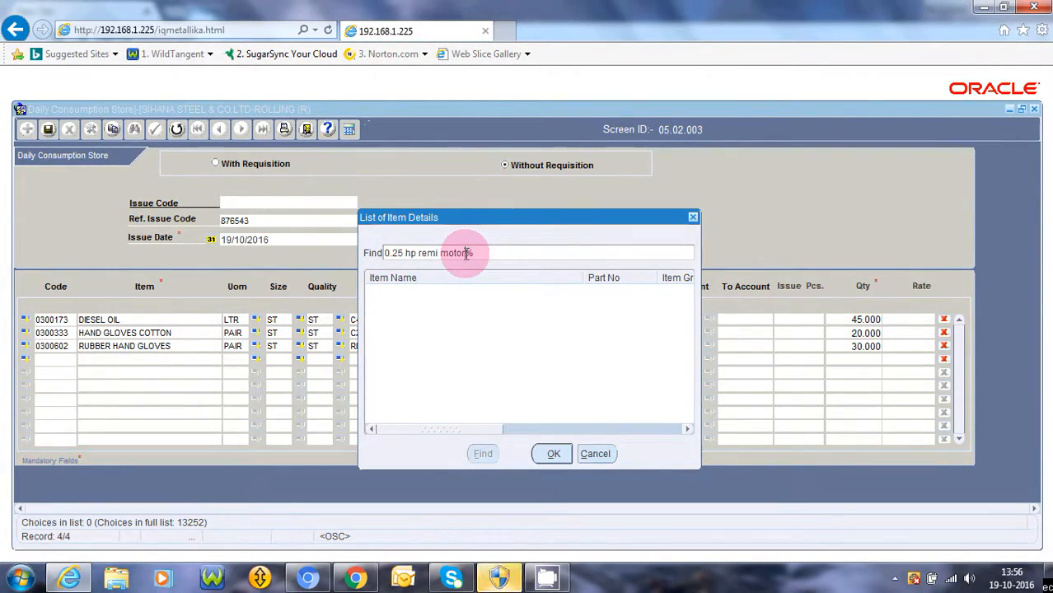
pyautogui.press('BackSpace')
pyautogui.press('BackSpace')
pyautogui.press('BackSpace')
pyautogui.press('BackSpace')
pyautogui.press('BackSpace')
pyautogui.press('BackSpace')
pyautogui.press('BackSpace')
pyautogui.press('BackSpace')
pyautogui.press('BackSpace')
pyautogui.press('BackSpace')
pyautogui.press('BackSpace')
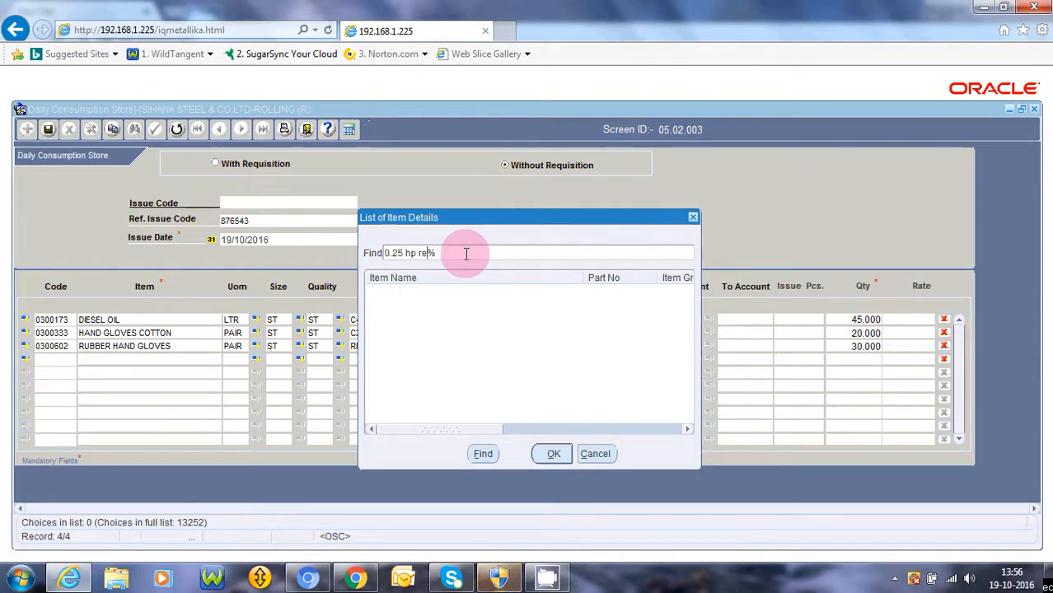
pyautogui.press('BackSpace')
pyautogui.press('BackSpace')
pyautogui.press('BackSpace')
pyautogui.press('BackSpace')
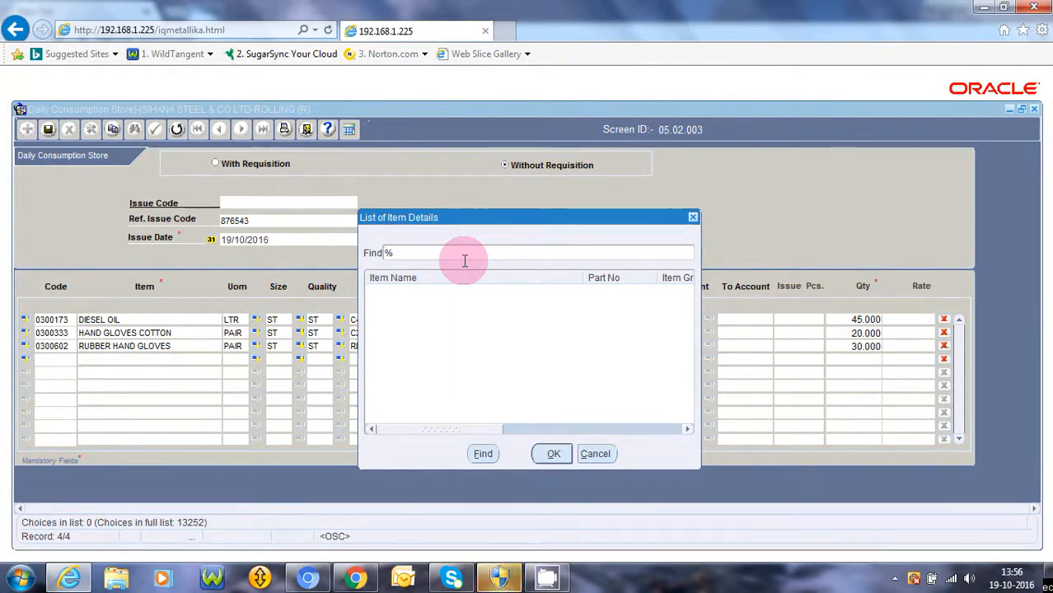
pyautogui.press('Return')
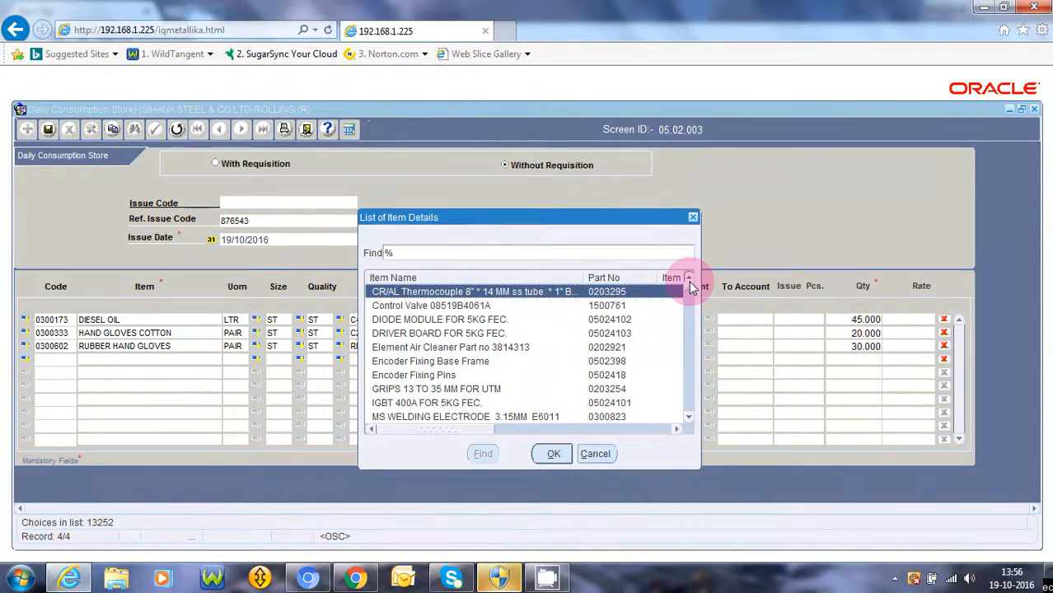
pyautogui.moveTo(691, 294); pyautogui.dragTo(690, 315)
# Filter items by 'motor' and choose MOTOR 7.5 HP 1440 RPM (C) for the fourth line
pyautogui.click(386, 253)
pyautogui.write('motor')
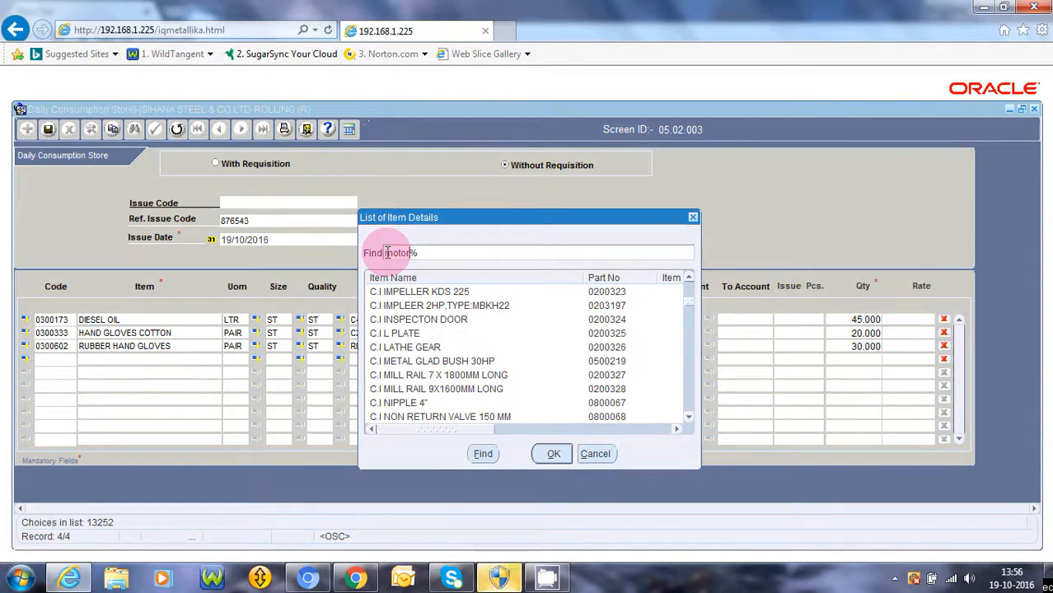
pyautogui.press('Return')
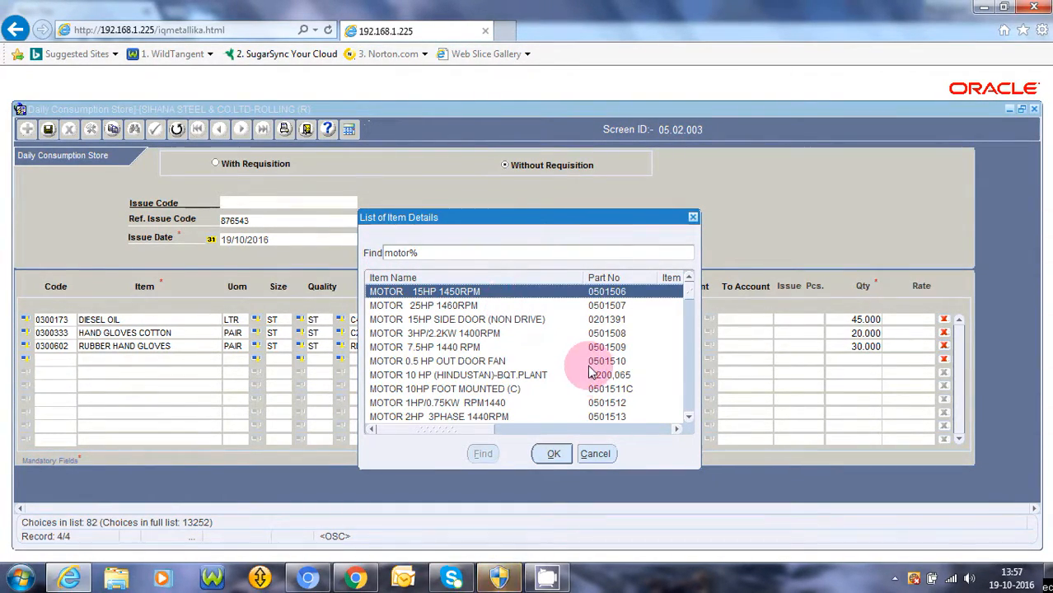
pyautogui.click(688, 417)
pyautogui.click(688, 417)
pyautogui.click(688, 417)
pyautogui.click(688, 417)
pyautogui.click(689, 416)
pyautogui.click(688, 416)
pyautogui.click(688, 417)
pyautogui.click(689, 417)
pyautogui.click(689, 417)
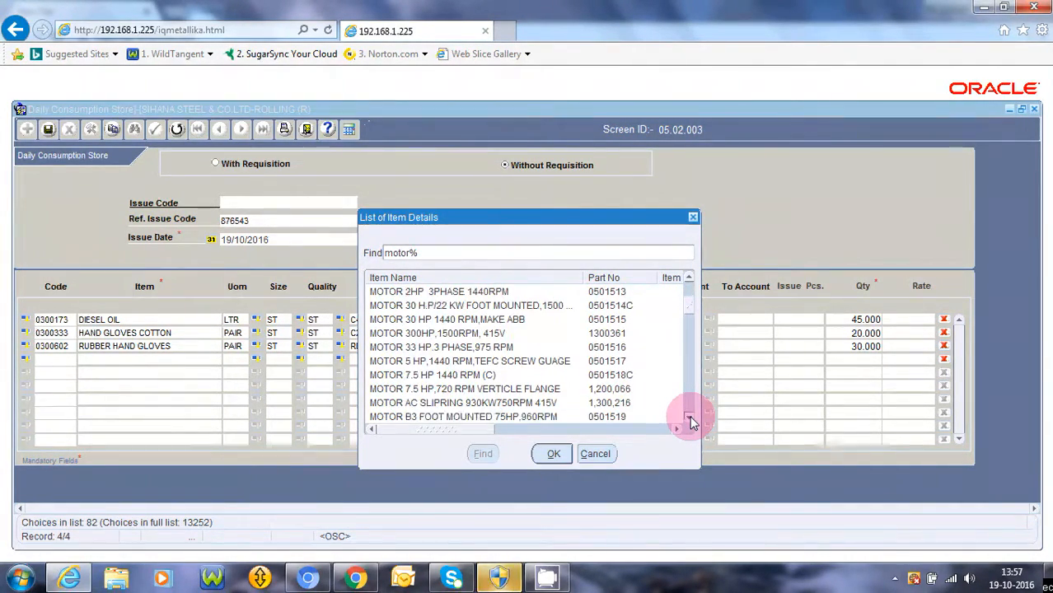
pyautogui.click(461, 376)
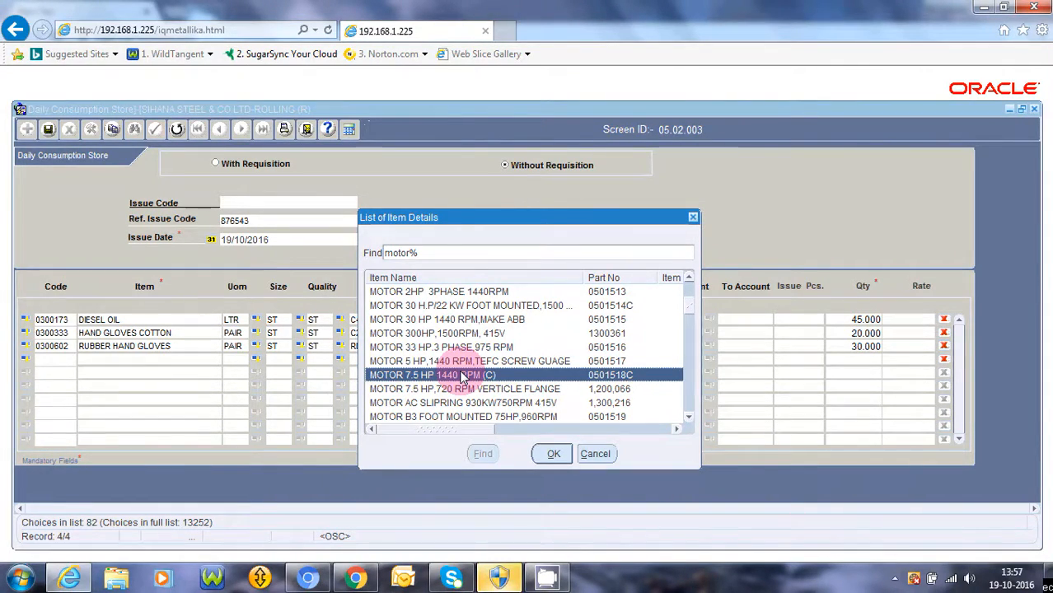
pyautogui.doubleClick(461, 376)
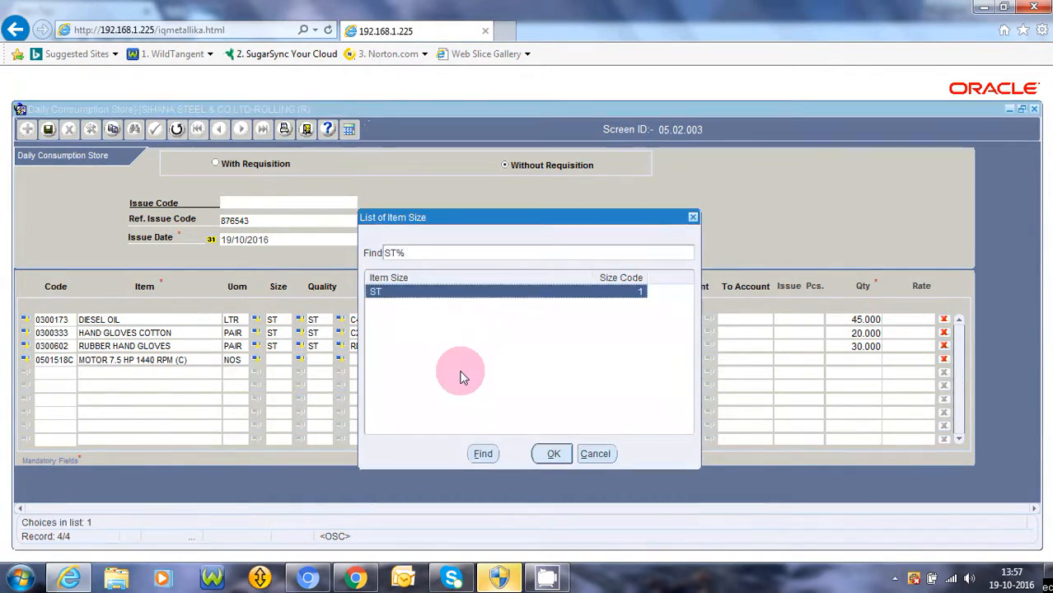
# Accept size ST and assign the RD14 electrical cost centre via an 'rd1' search
pyautogui.press('Return')
pyautogui.press('Return')
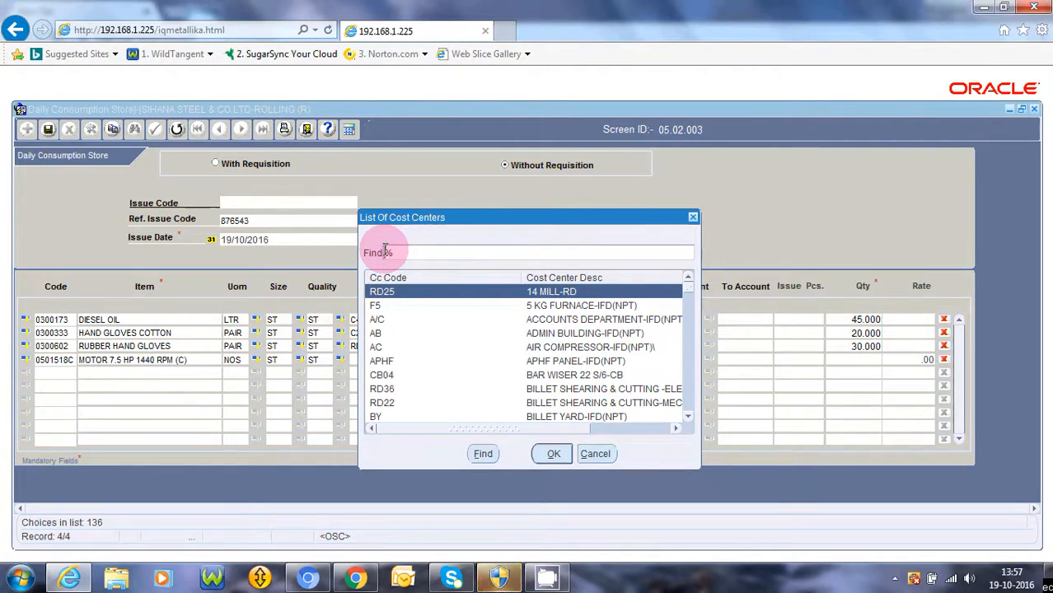
pyautogui.write('rd1')
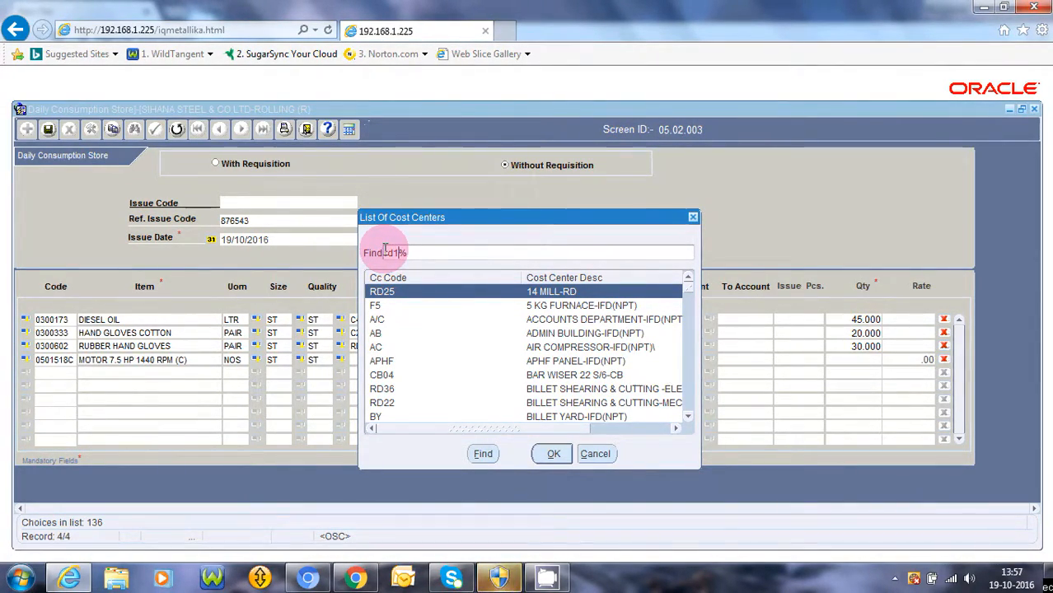
pyautogui.press('Return')
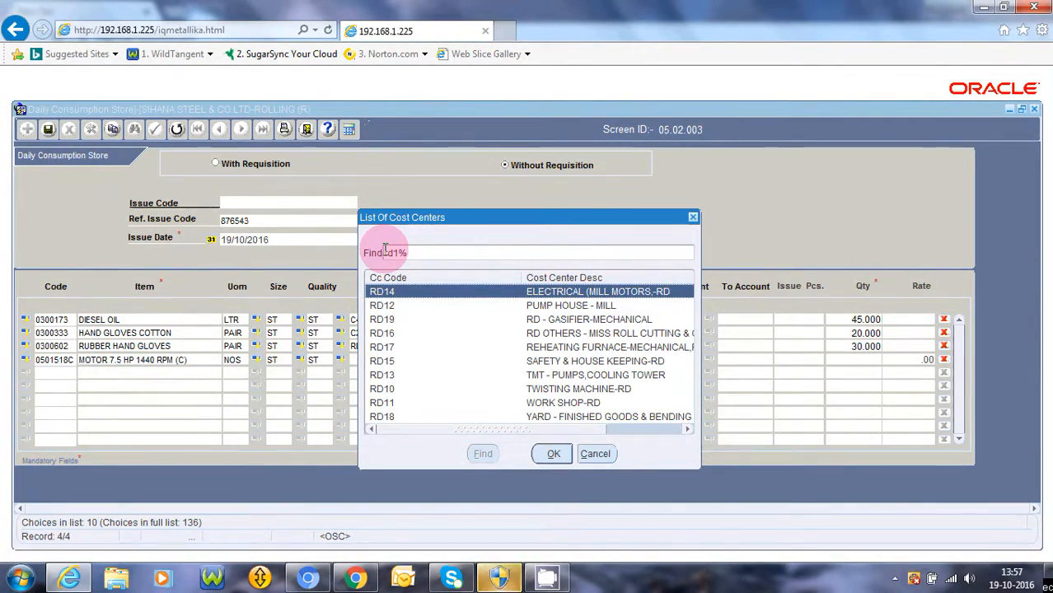
pyautogui.doubleClick(556, 293)
# Set both From and To stores to Revenue for the motor line
pyautogui.press('Return')
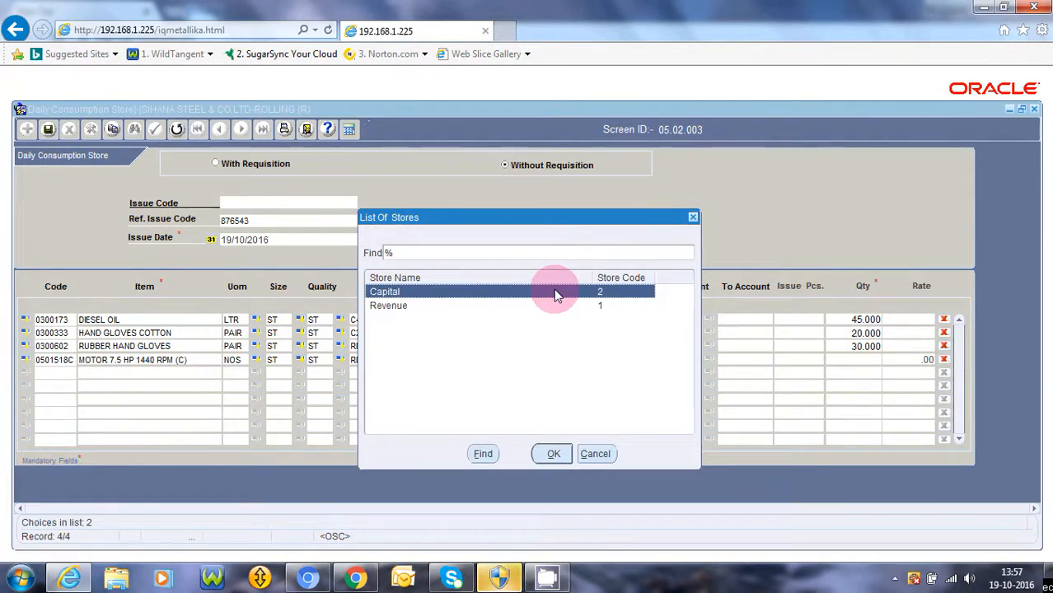
pyautogui.press('Down')
pyautogui.press('Return')
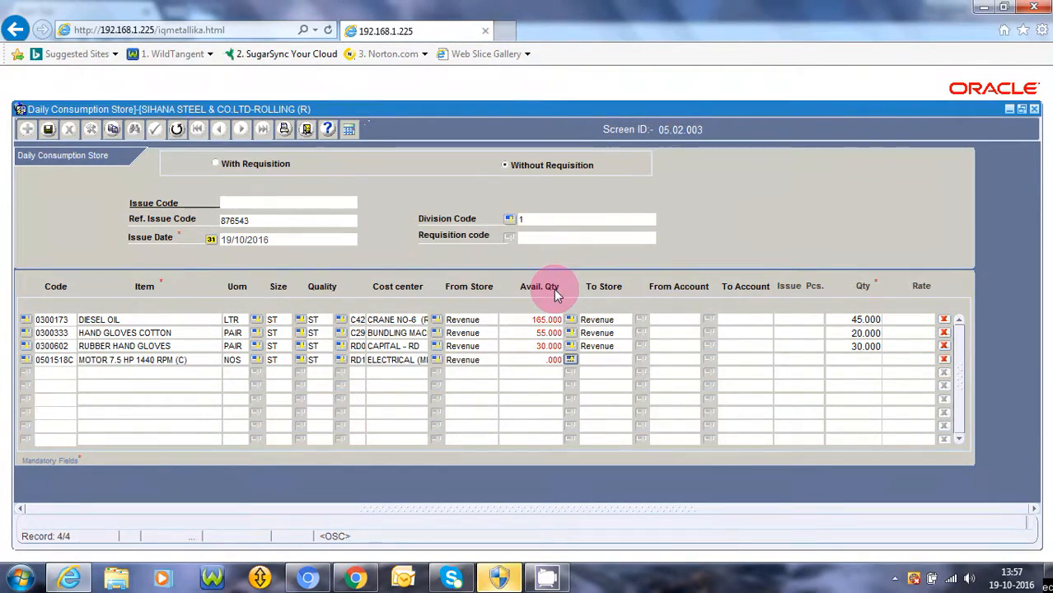
pyautogui.press('Return')
pyautogui.press('Down')
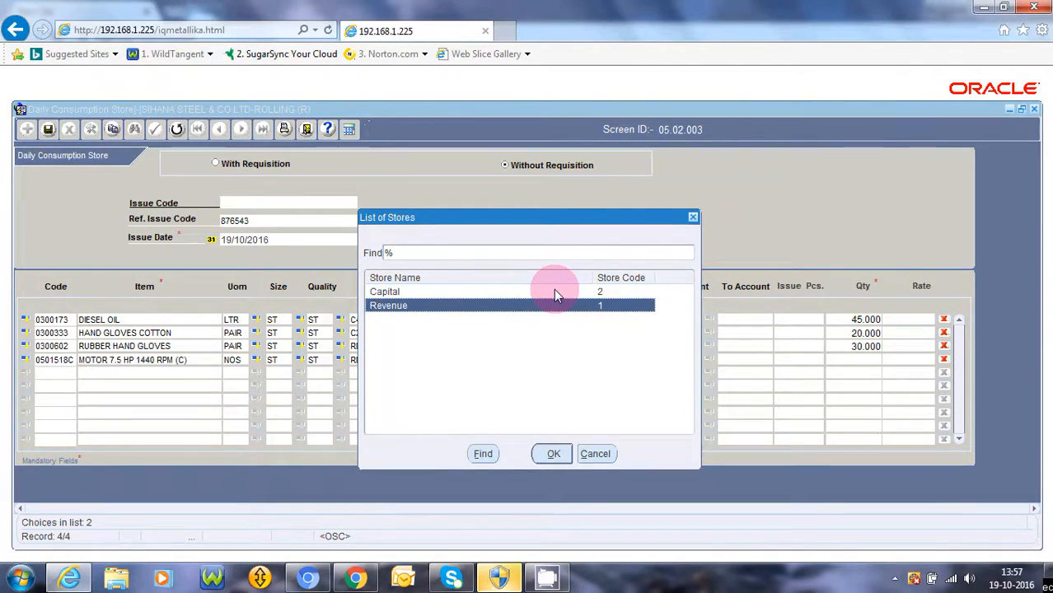
pyautogui.press('Return')
# Enter quantity 5, decline adding more lines, and start saving the issue
pyautogui.press('Tab')
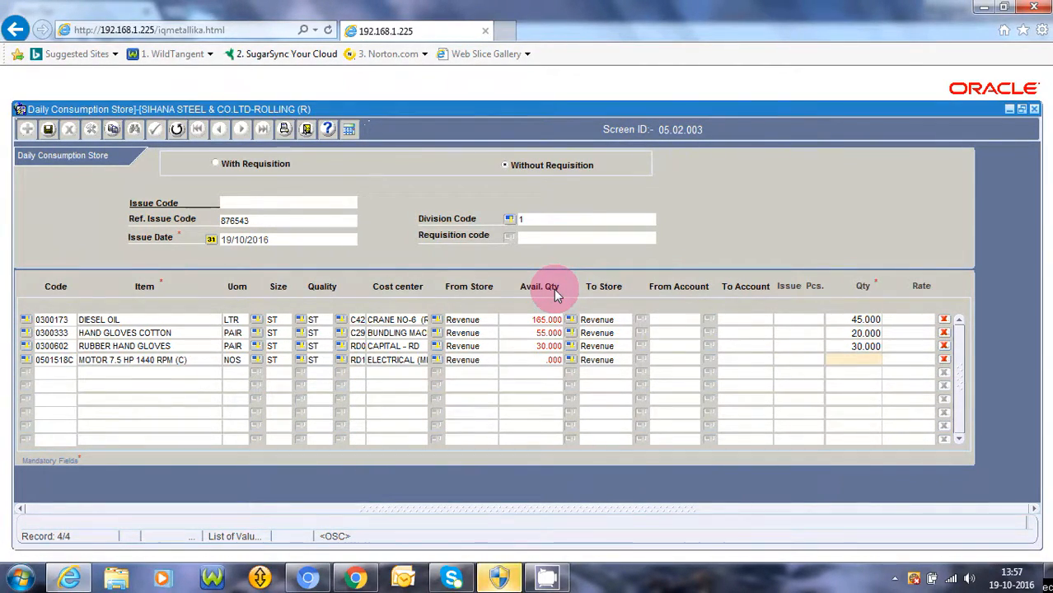
pyautogui.write('5')
pyautogui.press('Tab')
pyautogui.press('Tab')
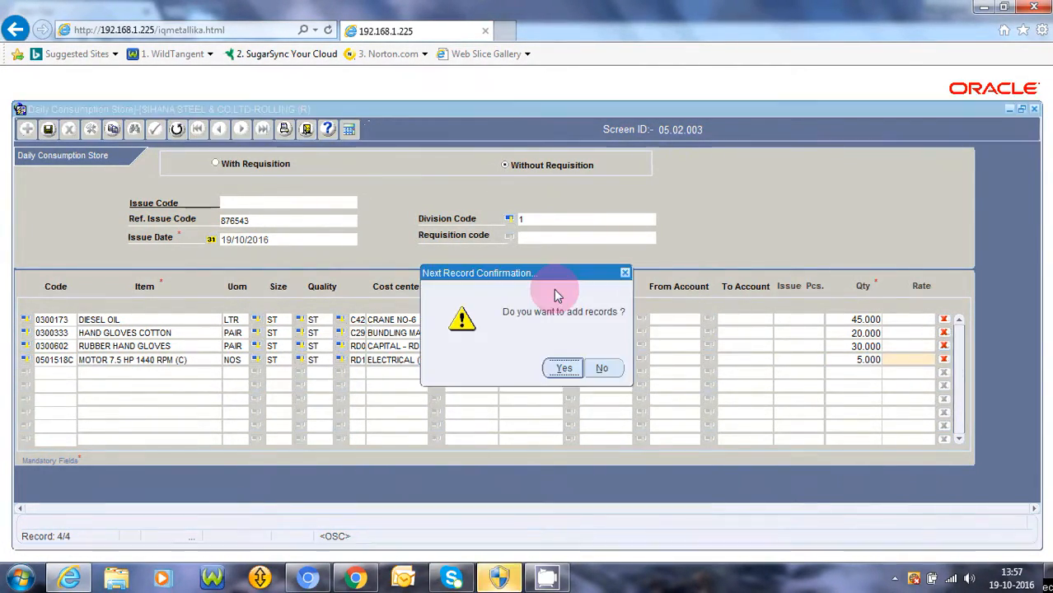
pyautogui.press('Right')
pyautogui.press('Return')
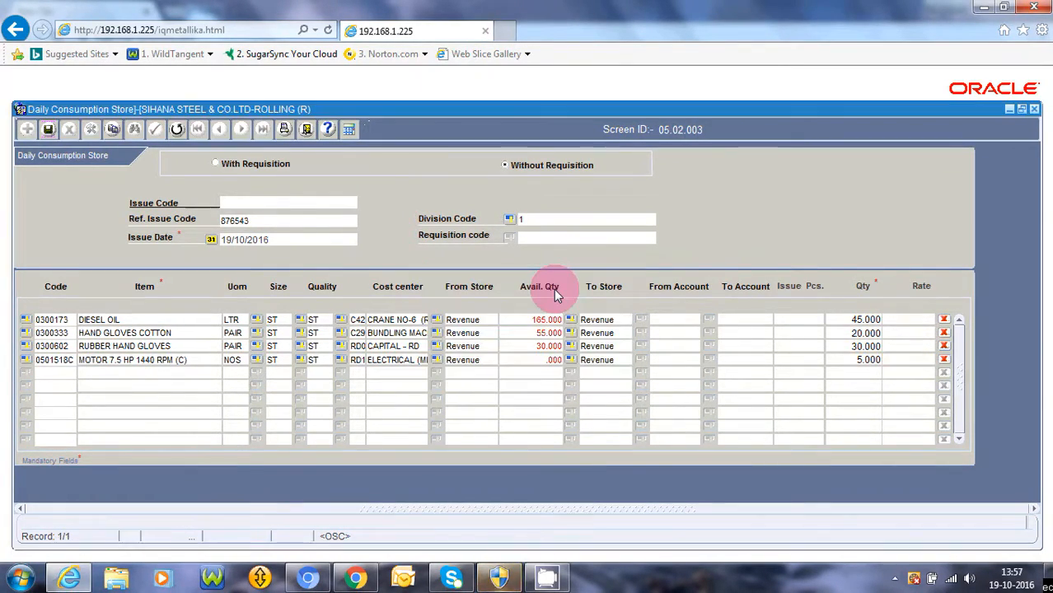
pyautogui.press('Return')
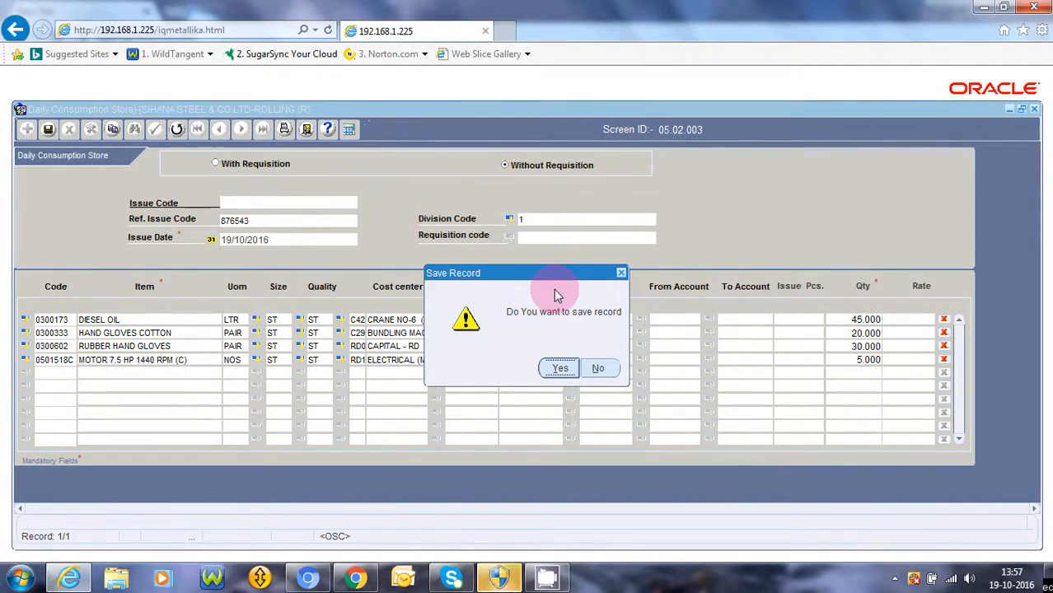
# Confirm Yes to save the record and acknowledge the 'Record saved' message
pyautogui.press('Return')
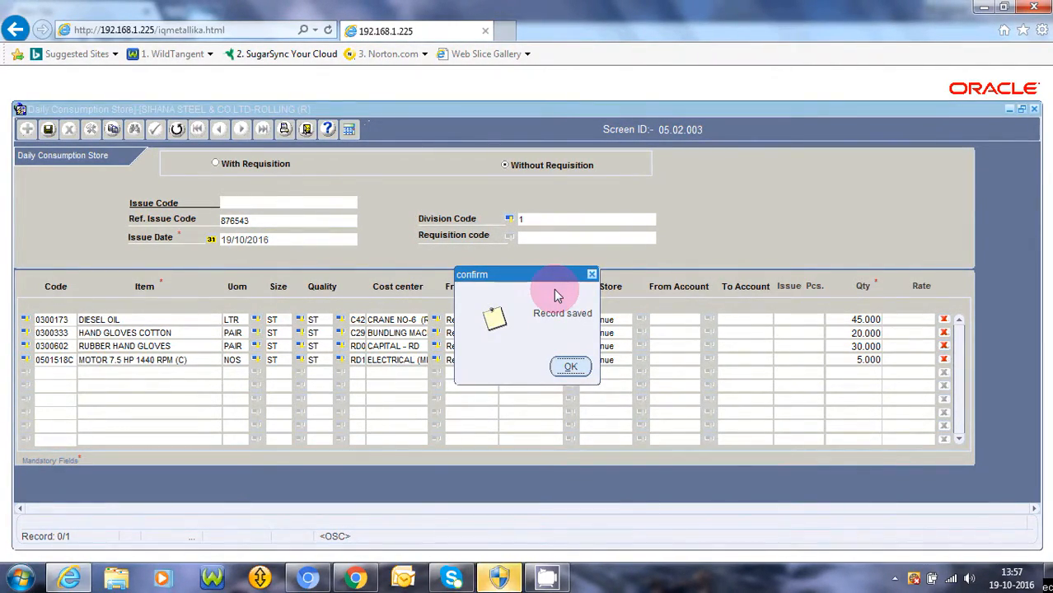
pyautogui.press('Return')
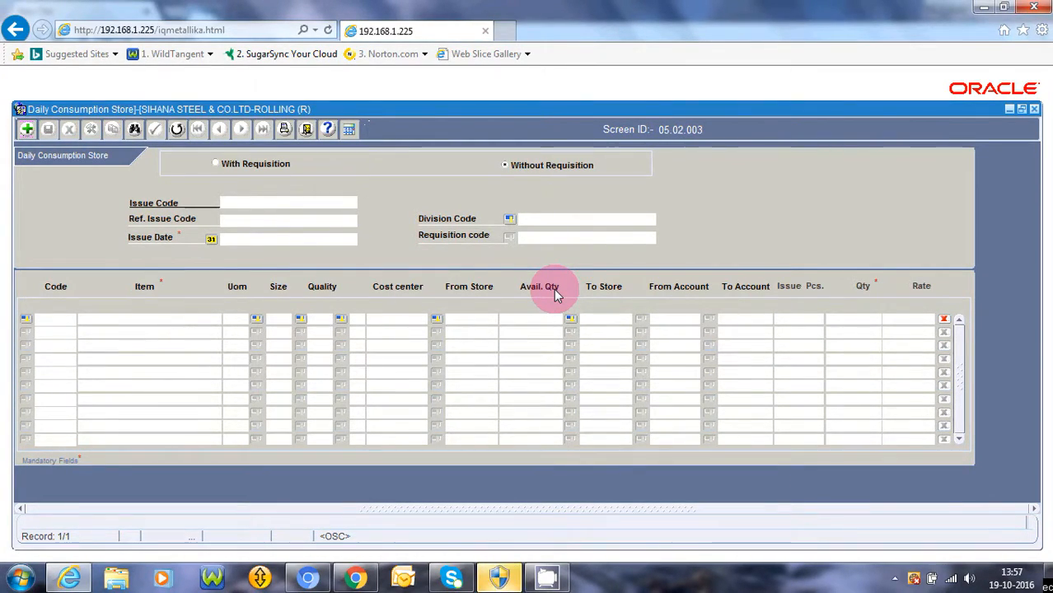